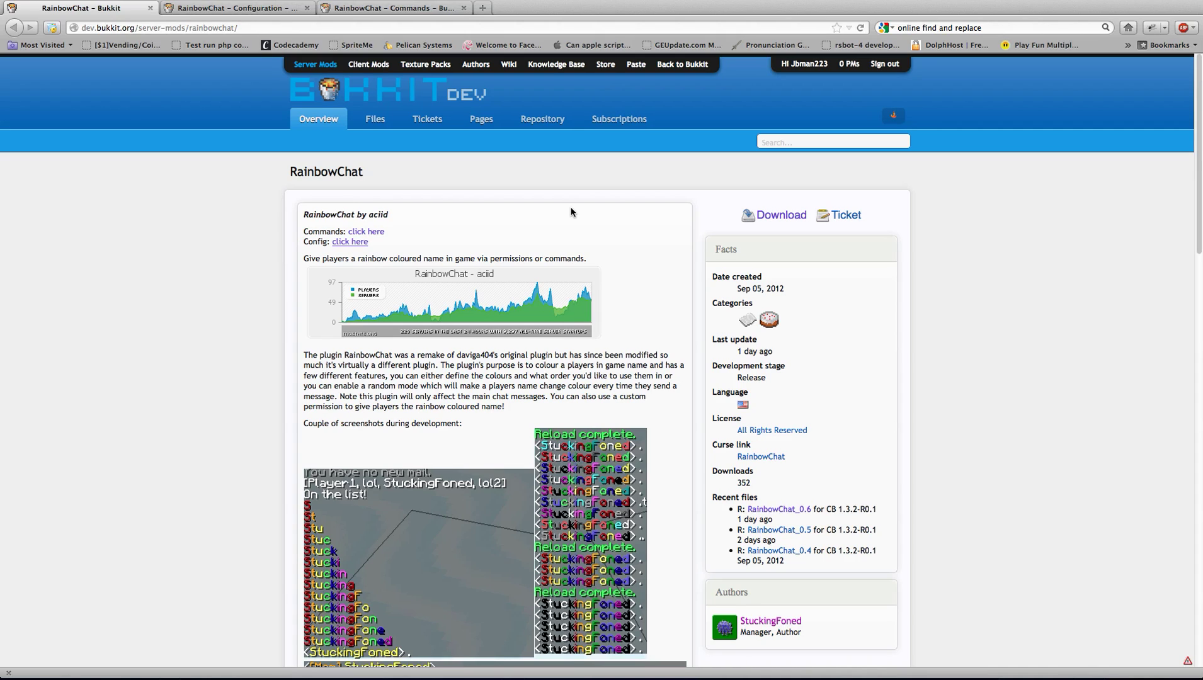
Read the introduction and plugin description on the RainbowChat overview page.
mouse_move(283, 171)
left_mouse_down()
mouse_move(441, 655)
mouse_move(282, 172)
left_mouse_up()
left_click_drag(790, 284, 713, 272)
left_click(714, 273)
scroll(611, 495, "down", 2)
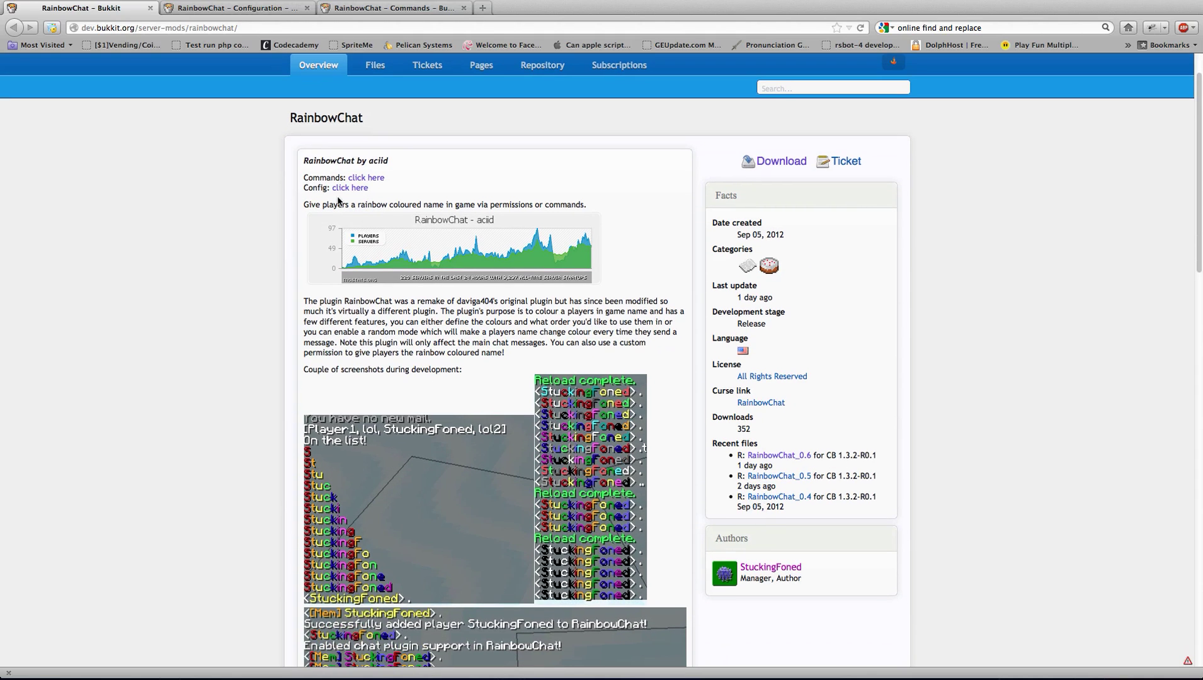
left_click_drag(304, 205, 586, 207)
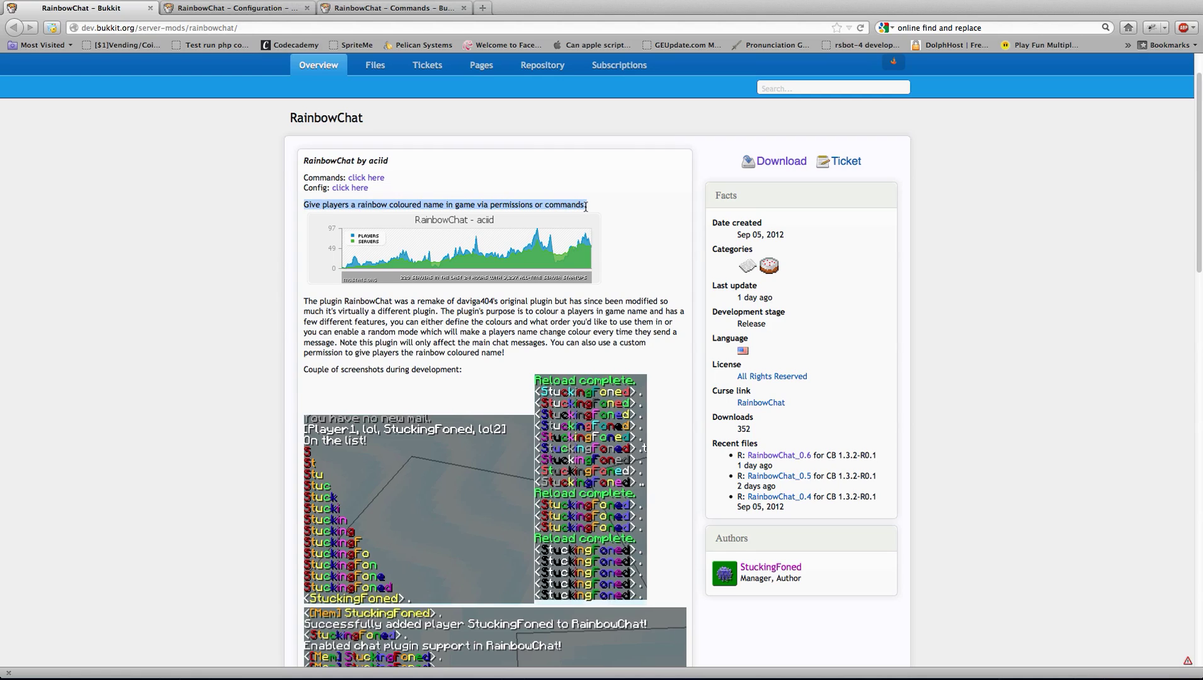
left_click(390, 318)
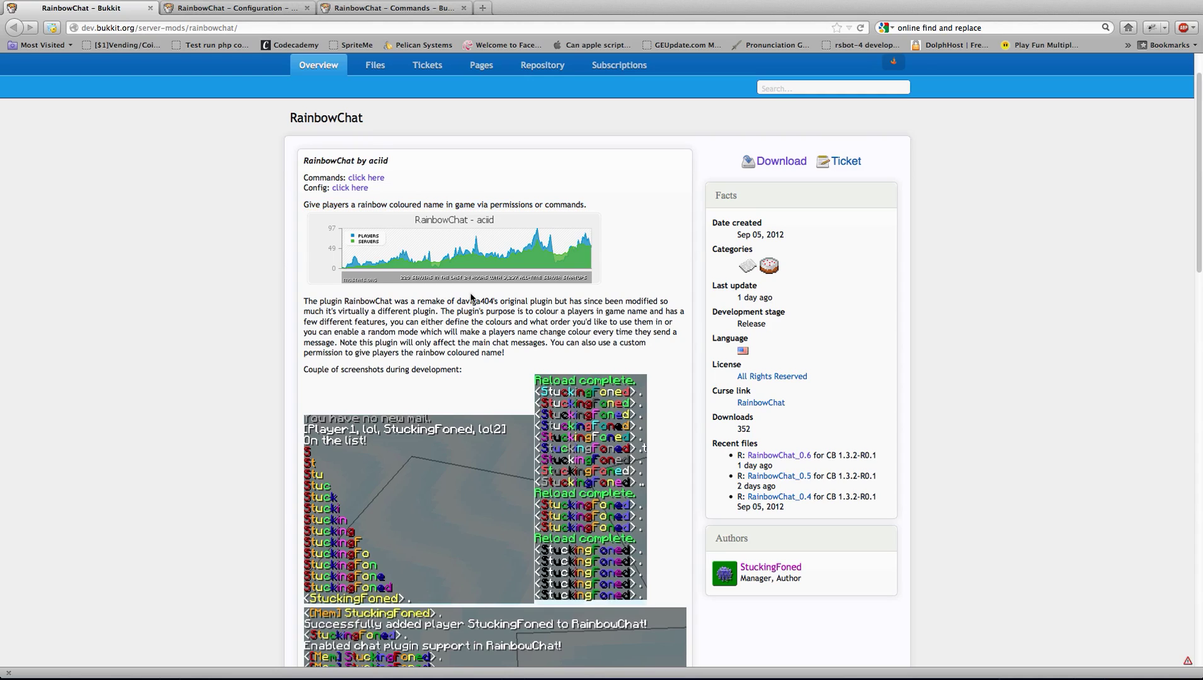
left_click_drag(458, 302, 497, 305)
left_click(414, 310)
Look through the RainbowChat screenshots and changelog, and review the plugin's Configuration page.
scroll(396, 315, "down", 2)
scroll(395, 313, "down", 18)
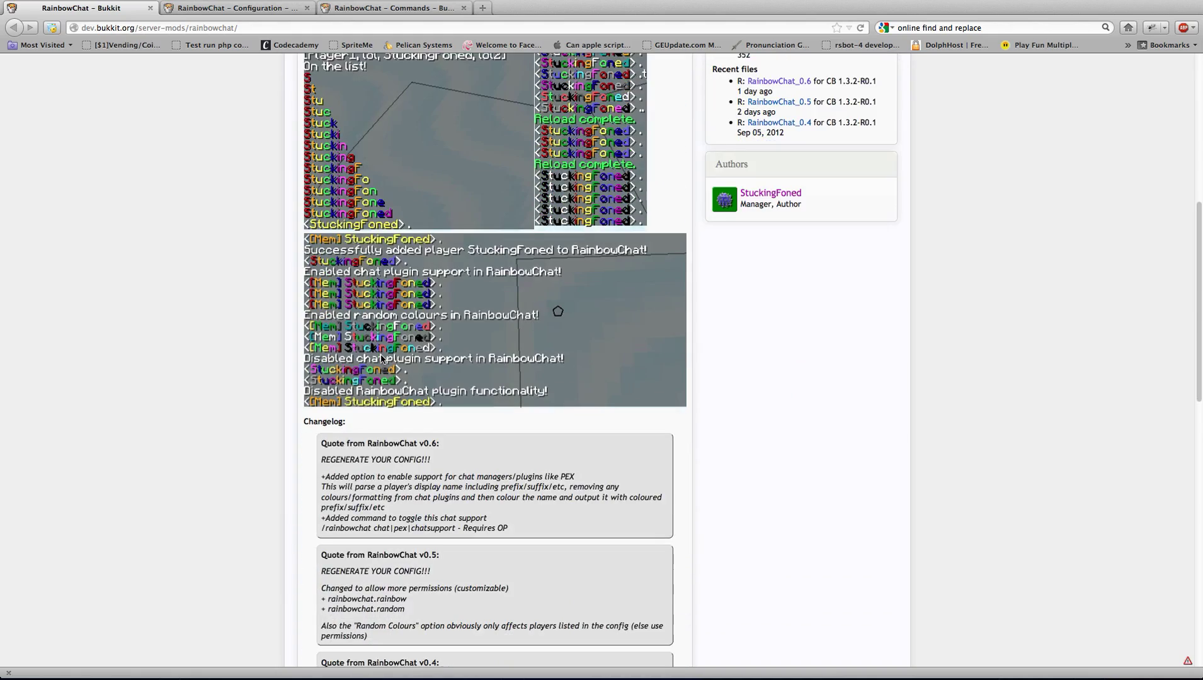
scroll(381, 358, "down", 6)
scroll(381, 358, "up", 12)
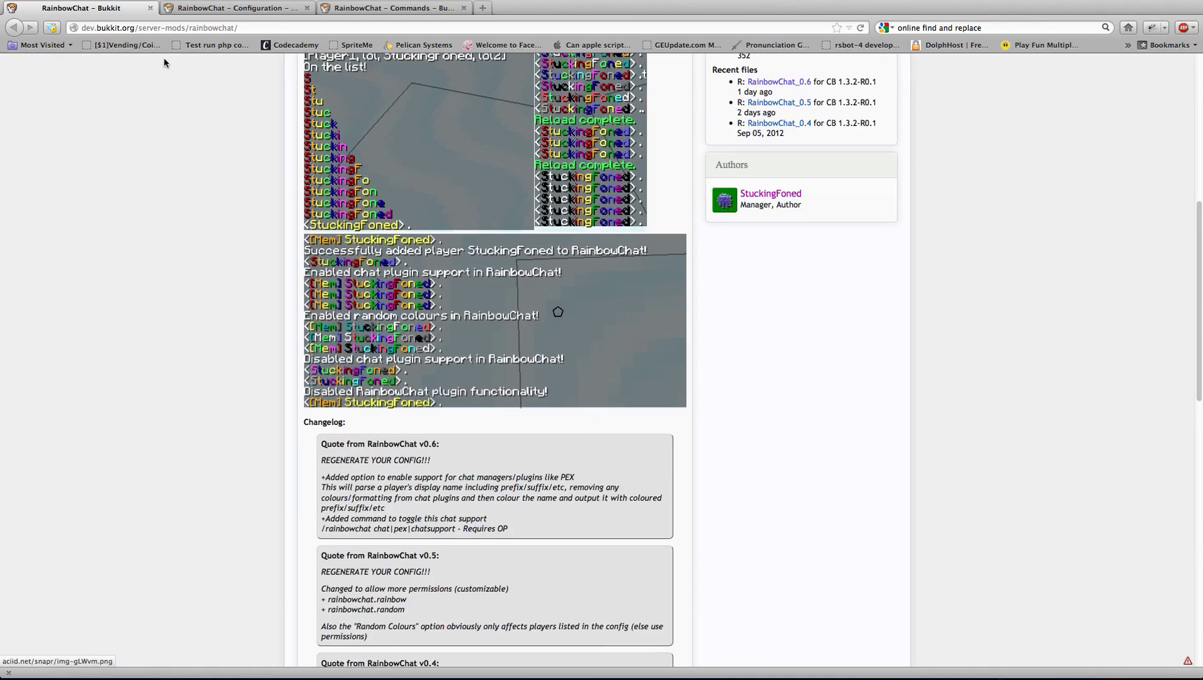
scroll(165, 61, "up", 10)
left_click(213, 9)
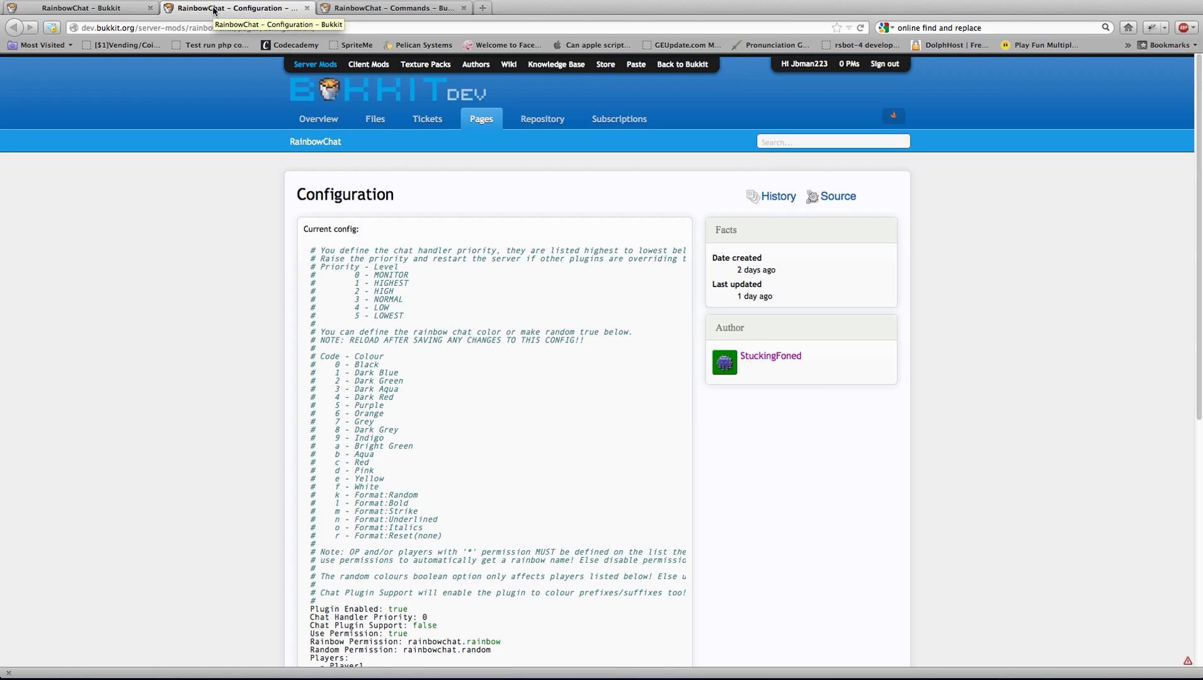
scroll(381, 225, "down", 7)
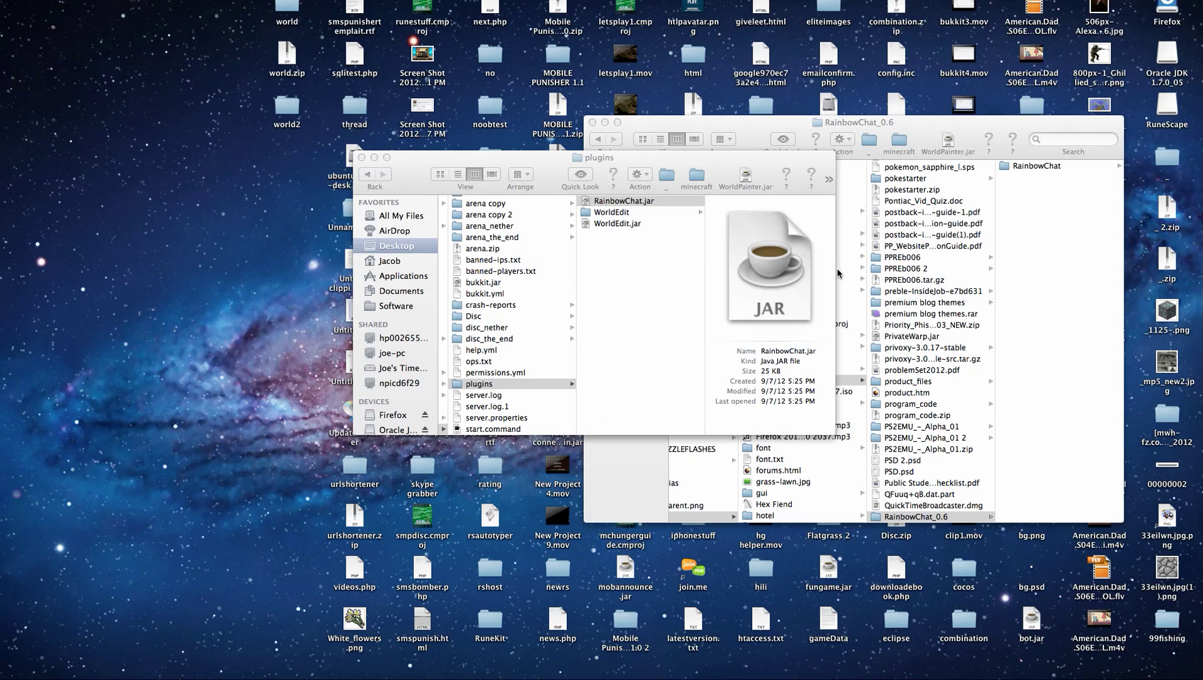
Switch to Finder, view the contents of the downloaded RainbowChat folder, and run start.command to launch the server.
left_click(1072, 192)
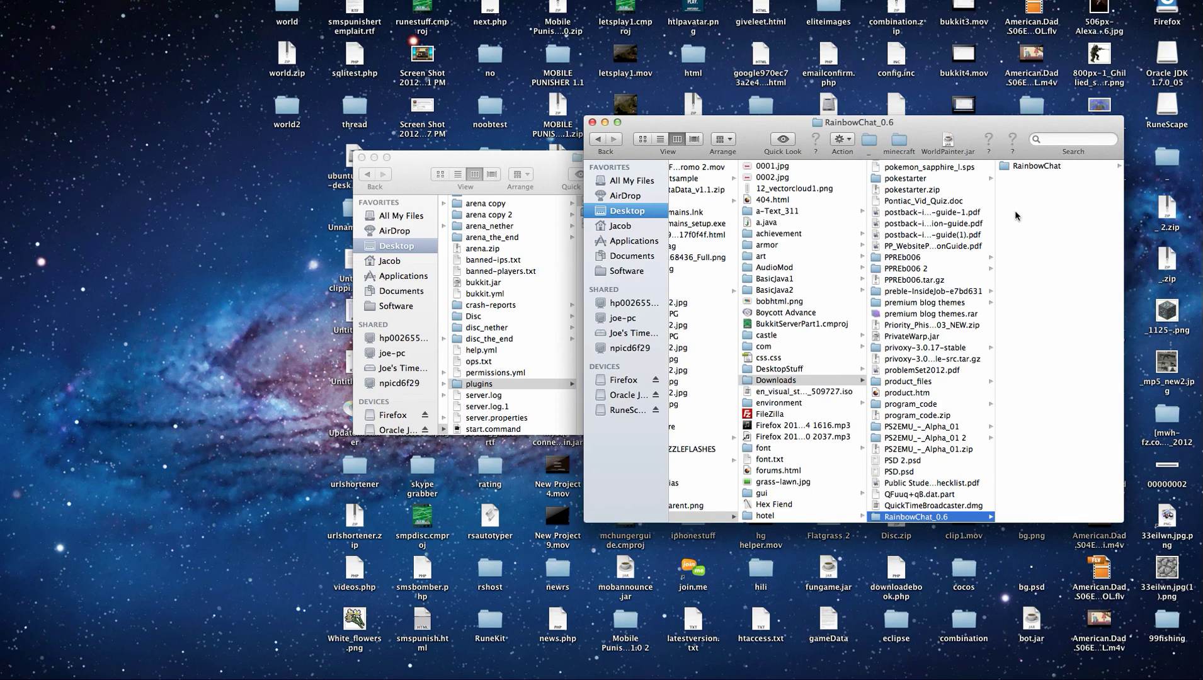
left_click(1027, 168)
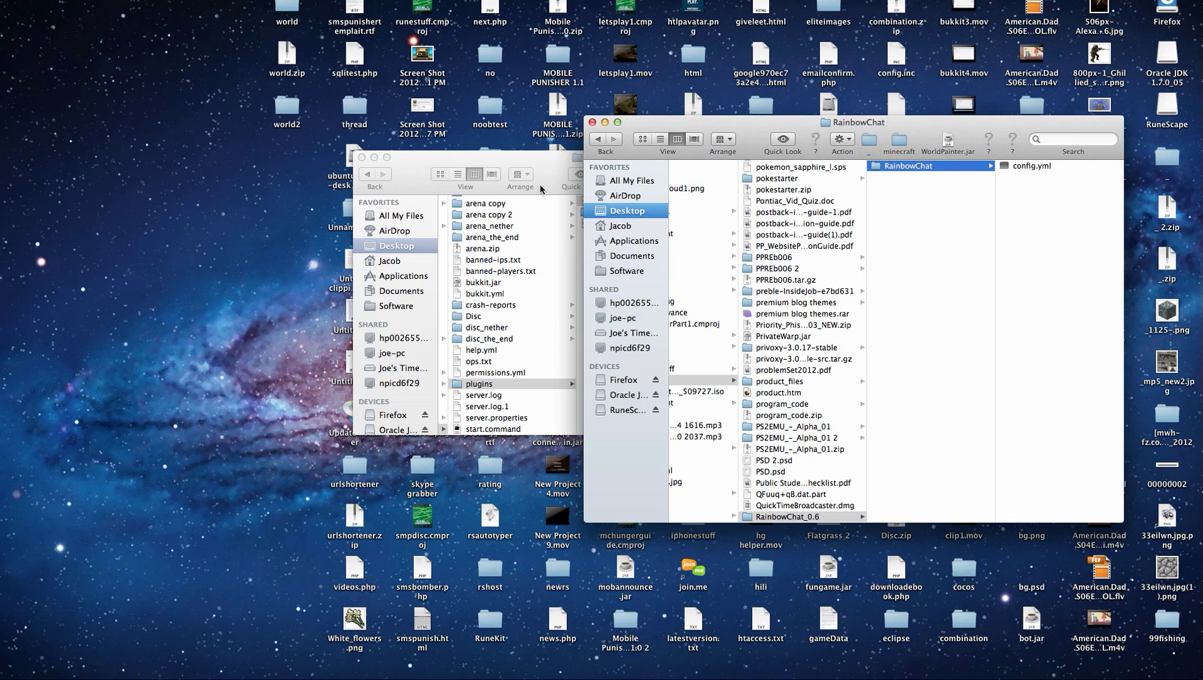
left_click(528, 162)
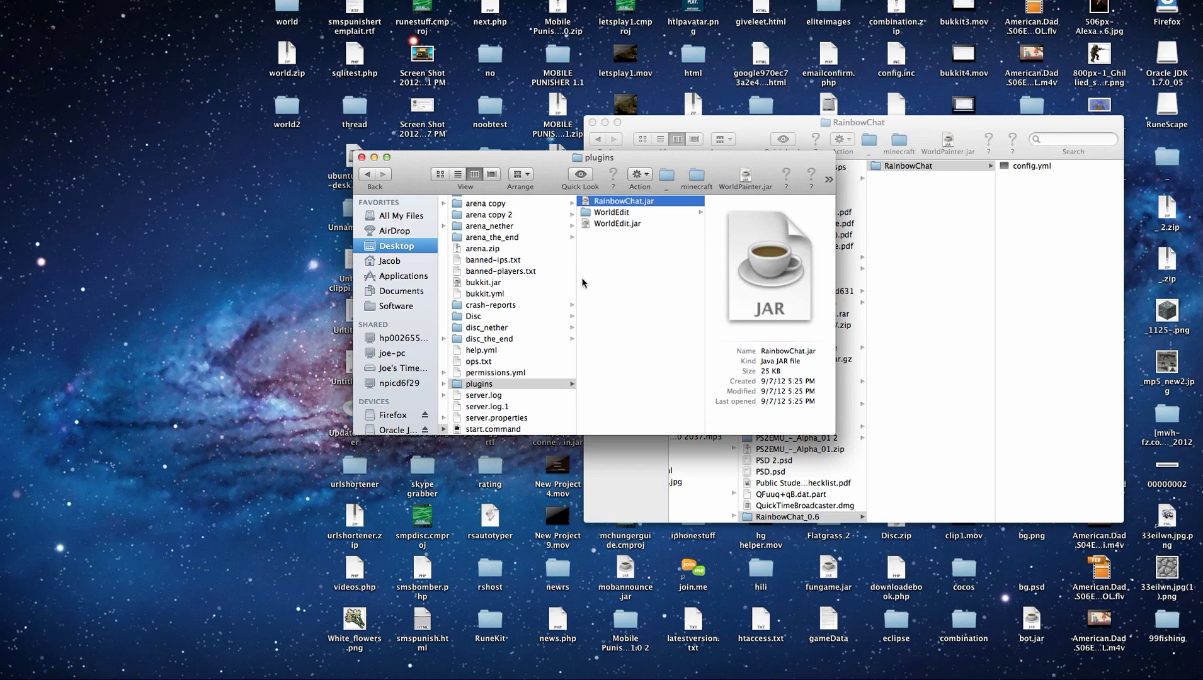
double_click(493, 430)
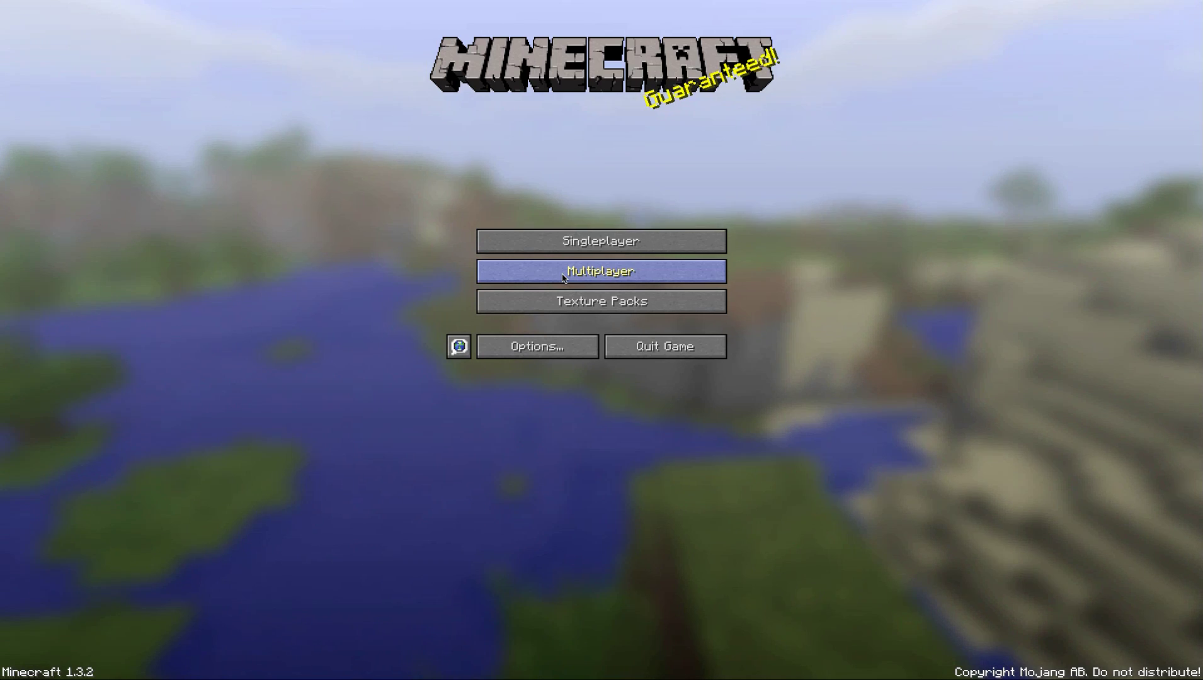
Check the server's startup in the Terminal console and join the LocalHost server from Minecraft's multiplayer list.
left_click(563, 278)
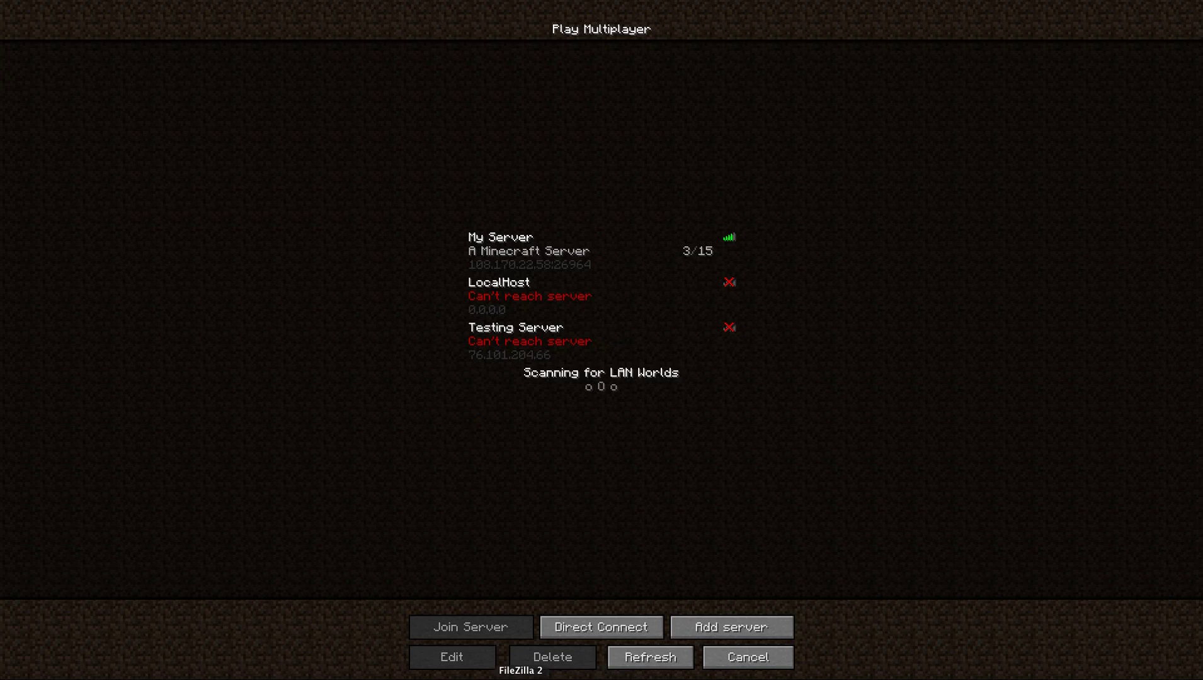
left_click(401, 678)
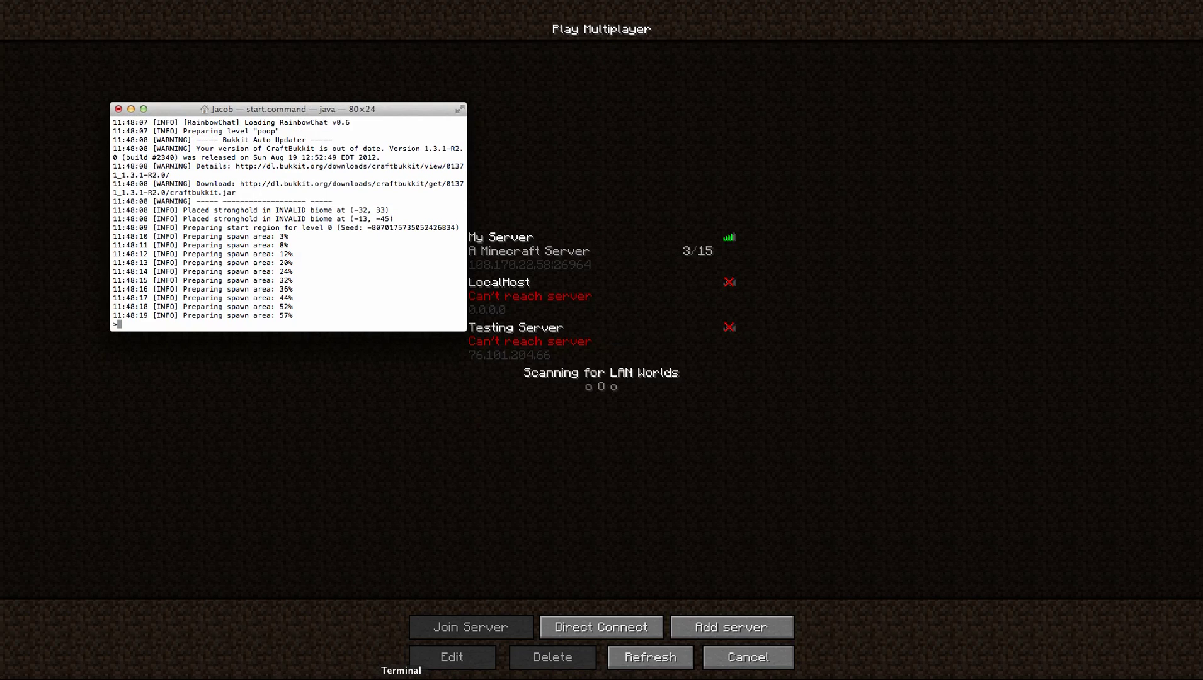
mouse_move(891, 12)
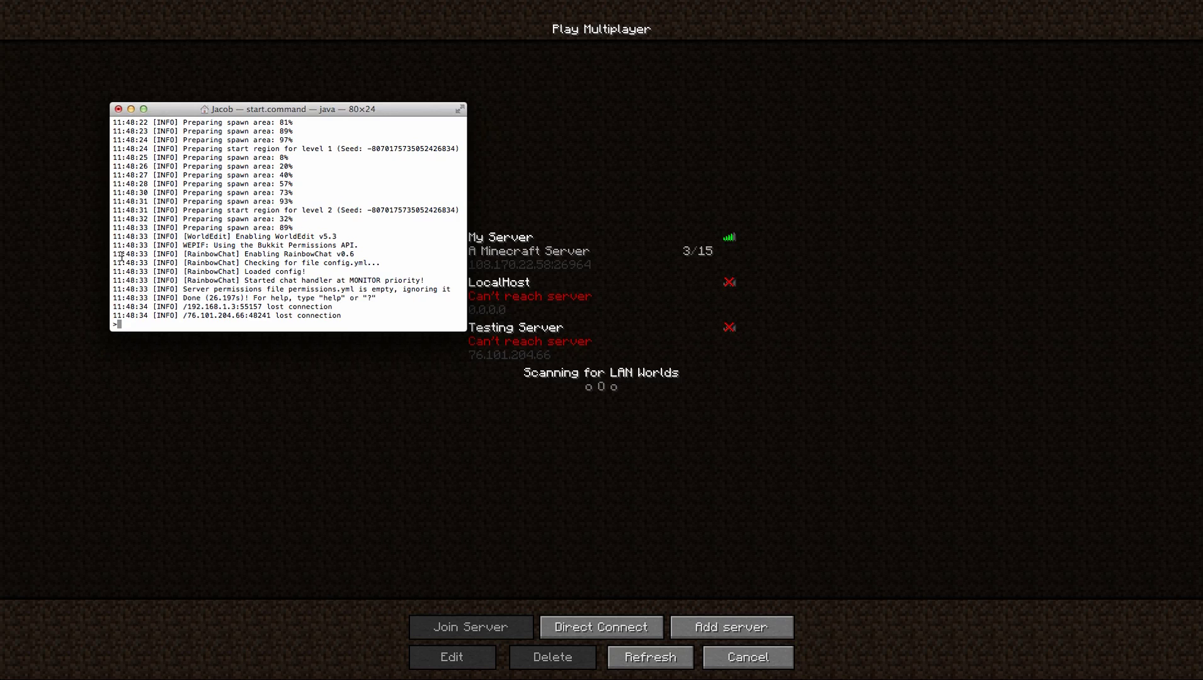
left_click(643, 229)
left_click(546, 309)
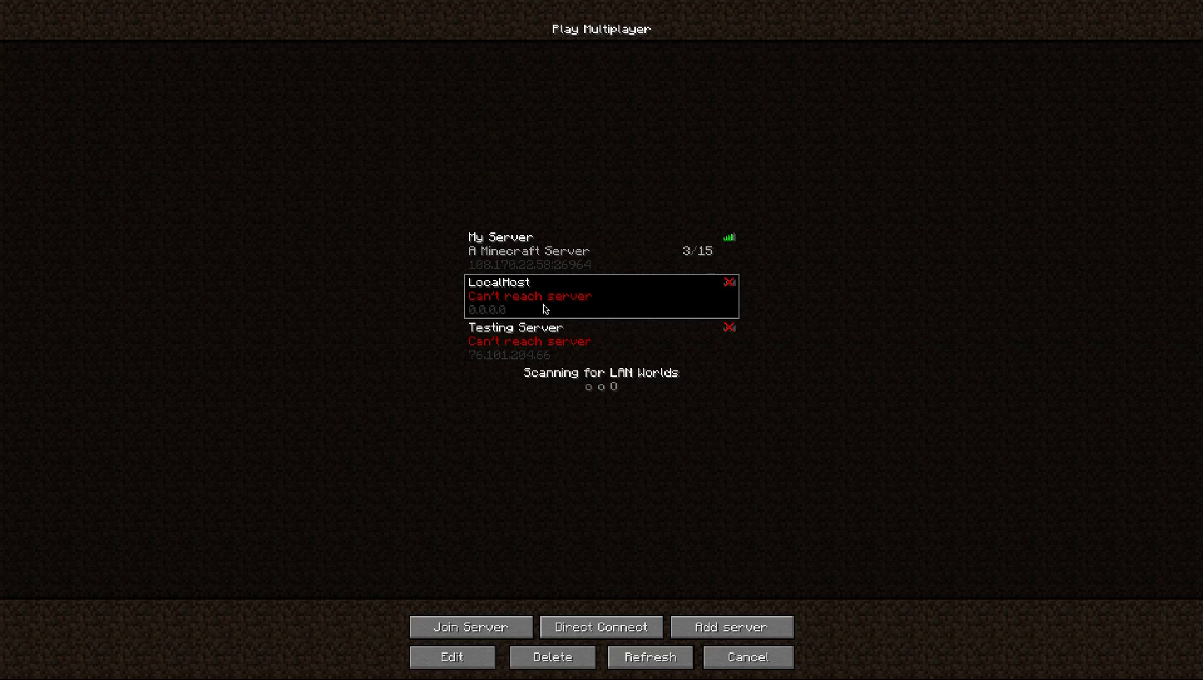
left_click(545, 309)
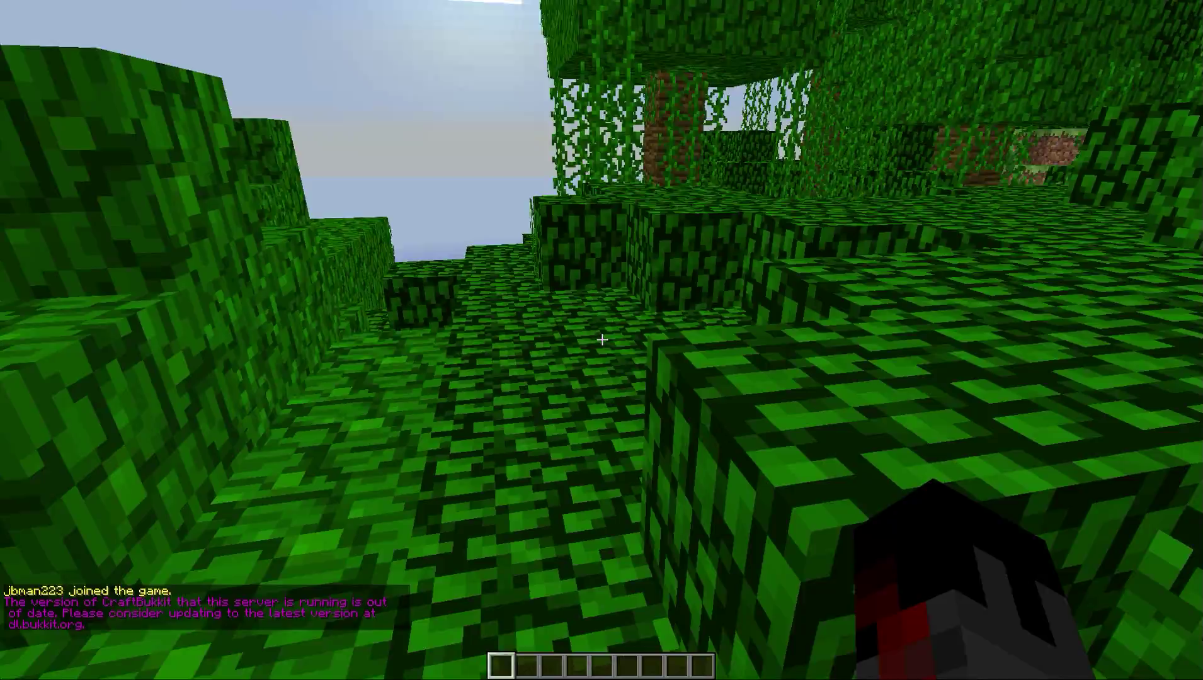
Walk a short way through the jungle and send the chat message "hello".
key("w")
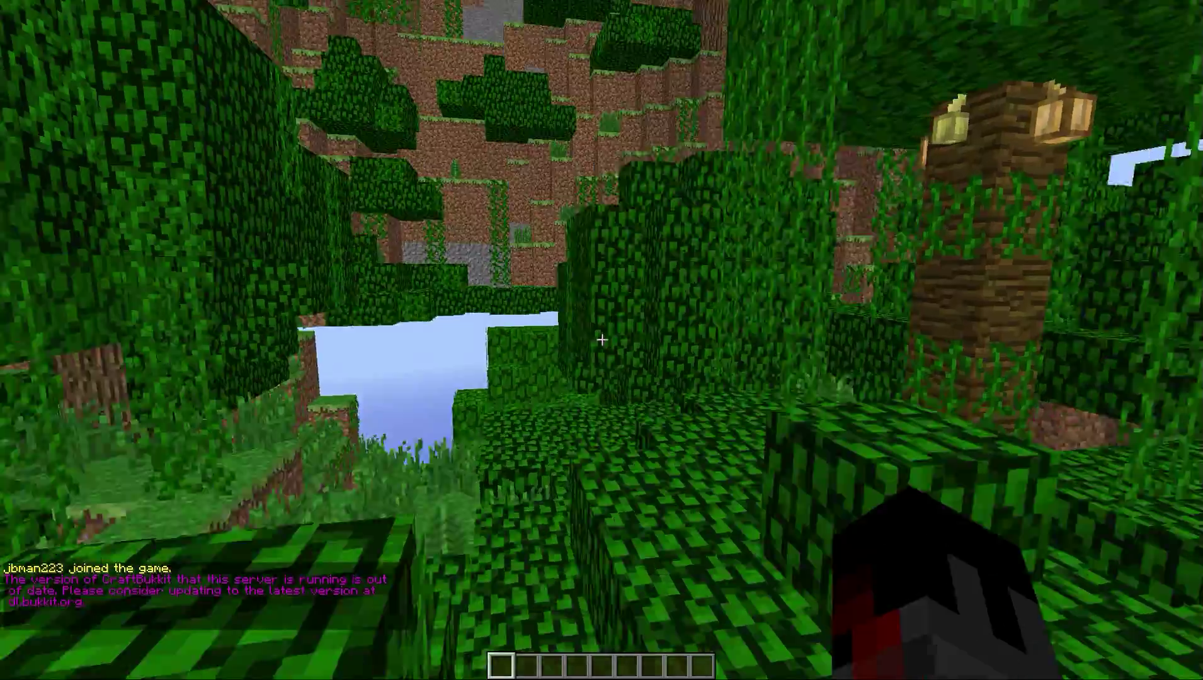
key("w")
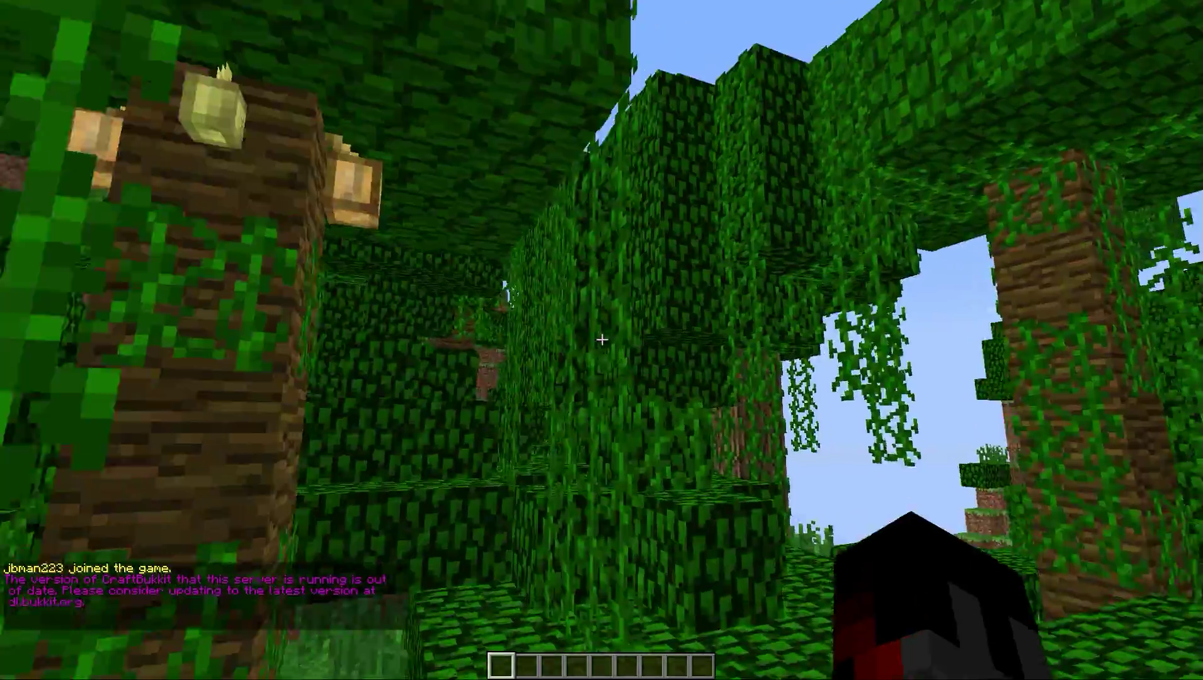
type("w")
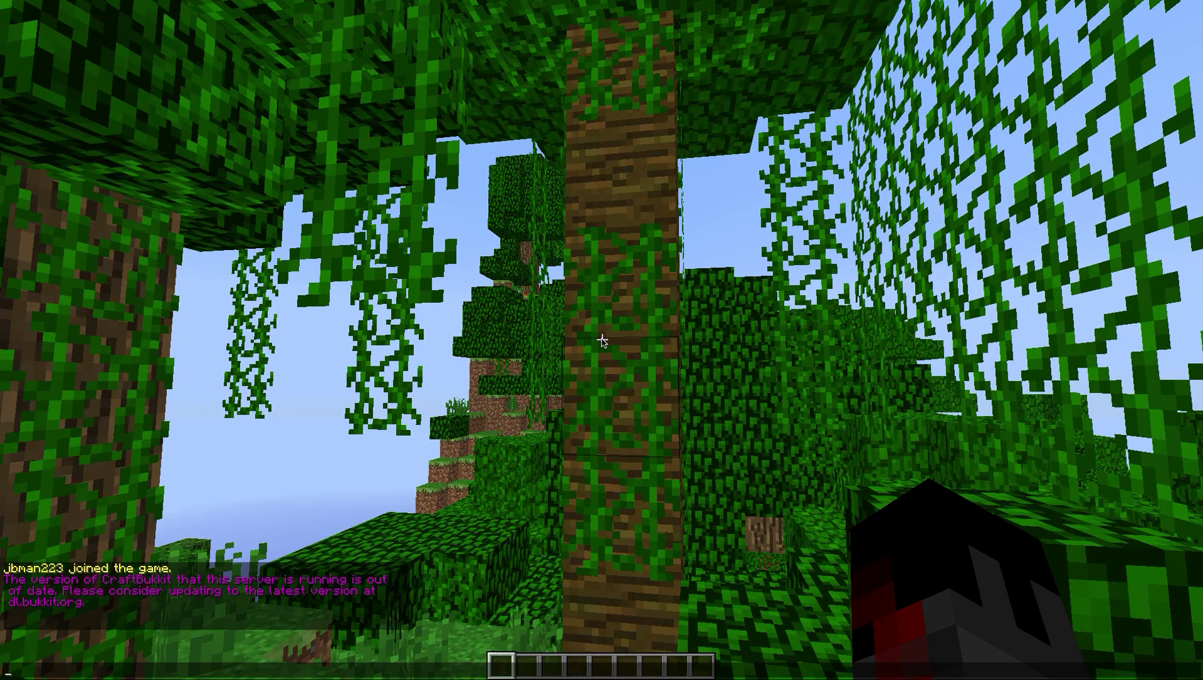
type("/")
key("BackSpace")
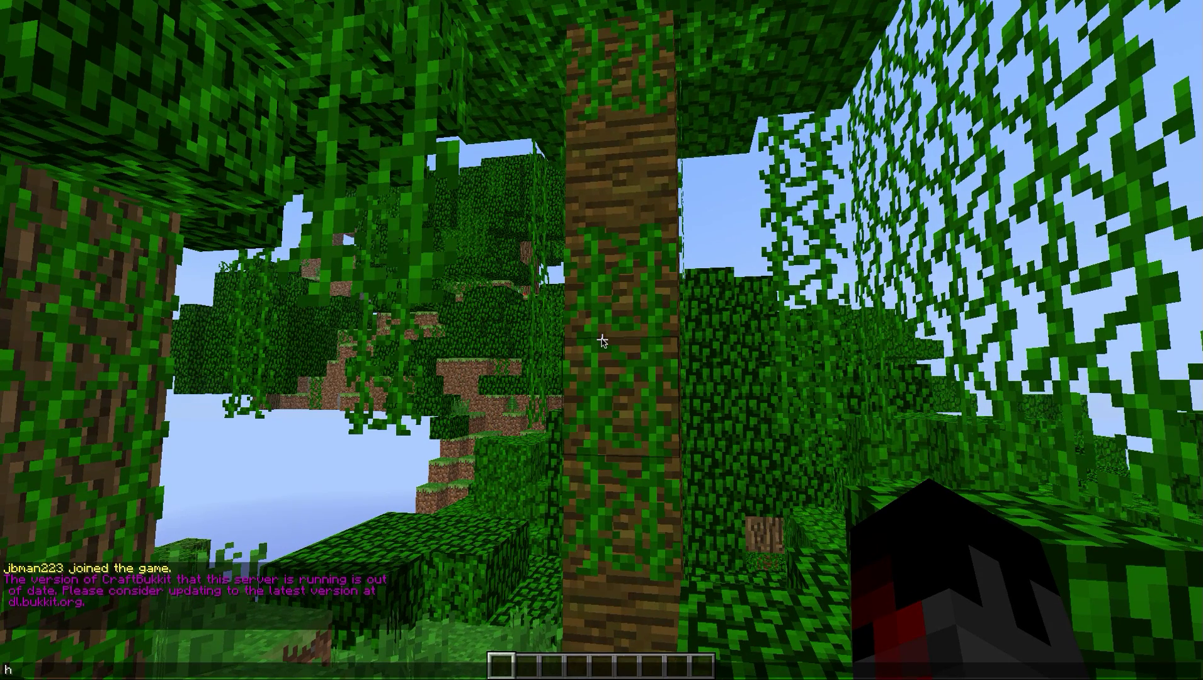
type("hello")
key("Return")
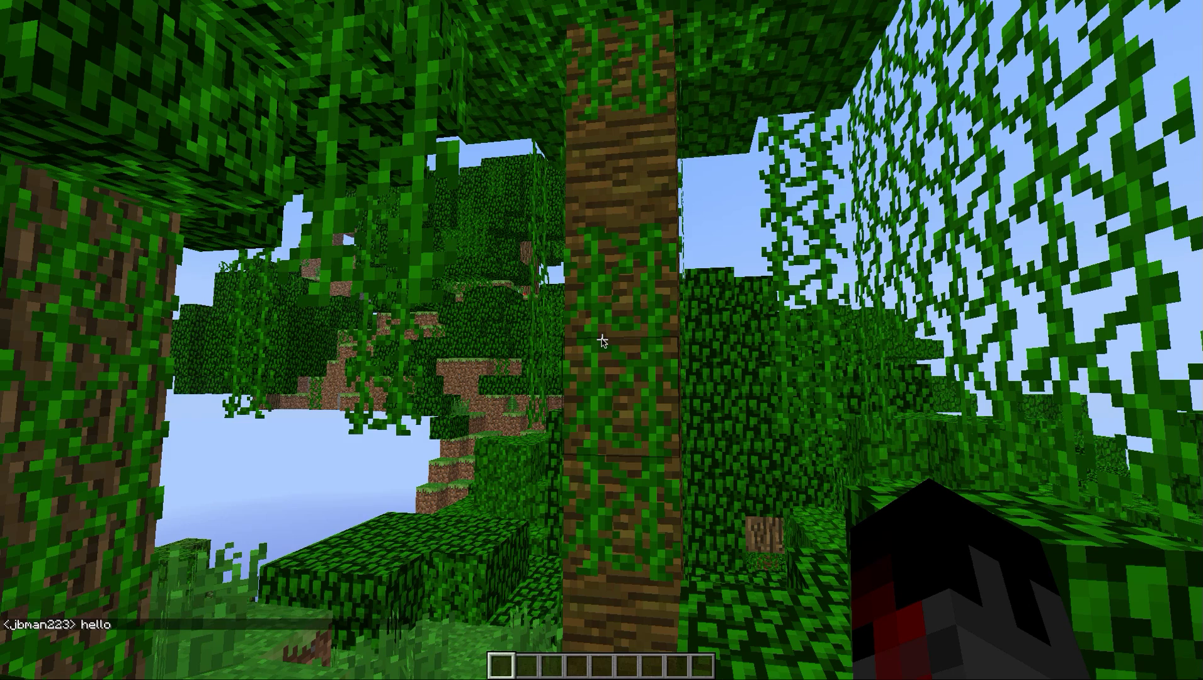
Look up the RainbowChat Commands page in the browser, and run /rc add with the player's own username in Minecraft.
key("t")
key("super+Tab")
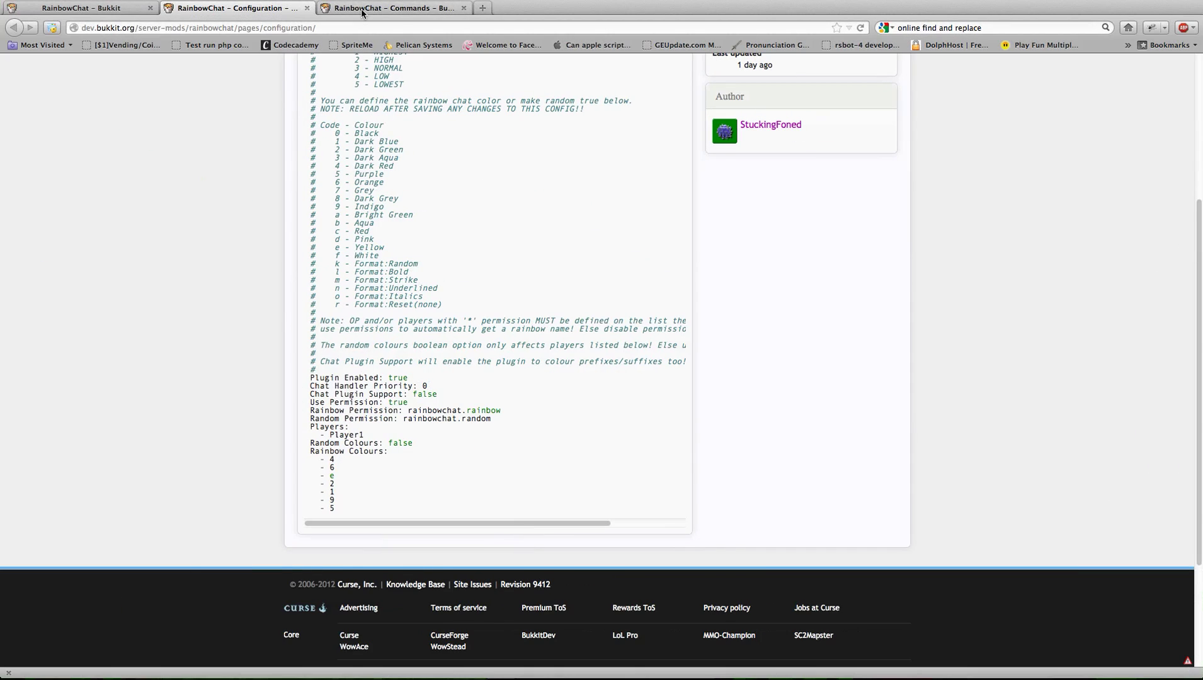
left_click(362, 9)
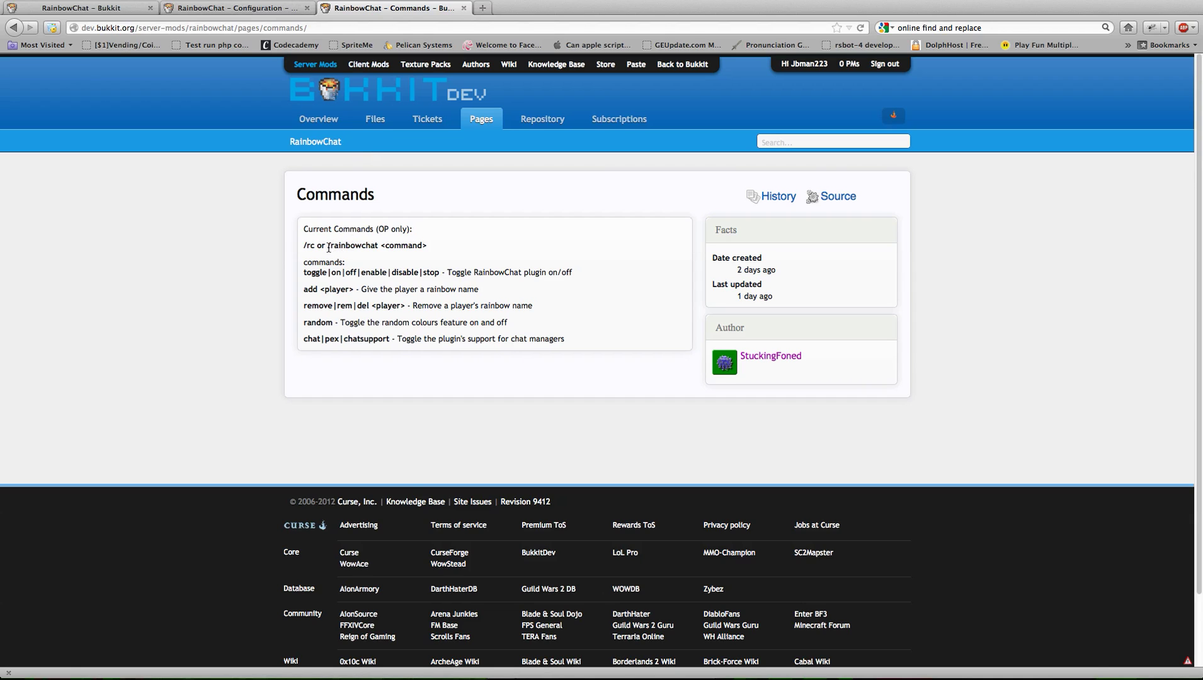
left_click(614, 672)
type("/rc add jbman223")
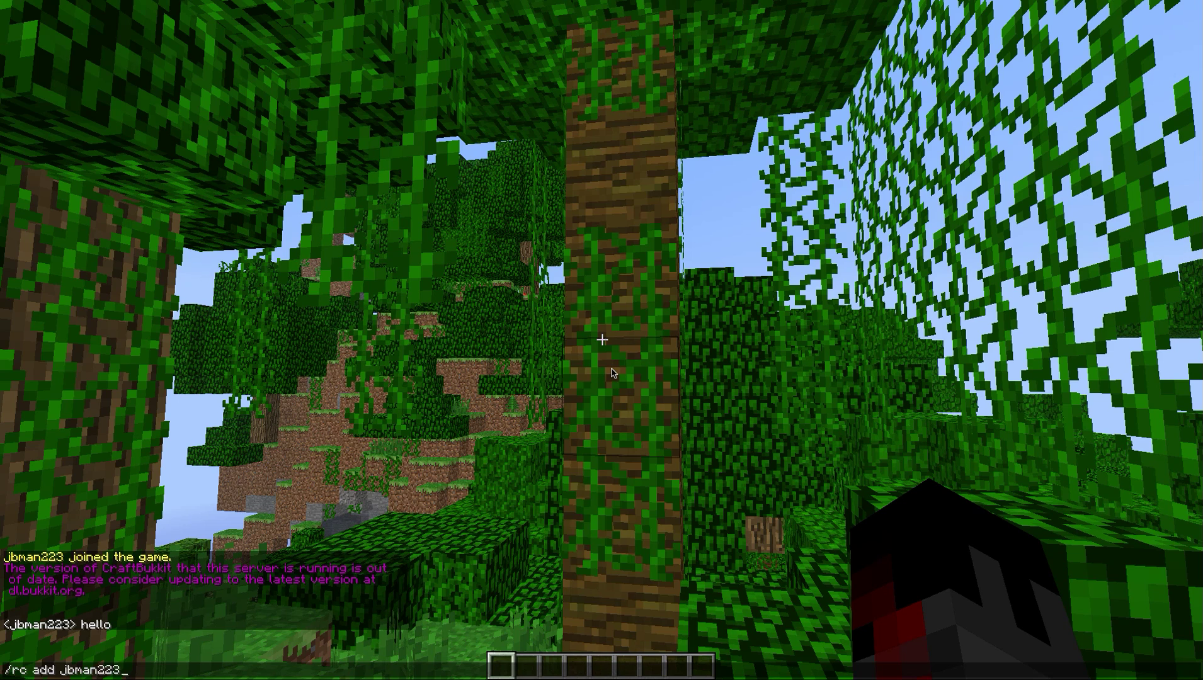
key("Return")
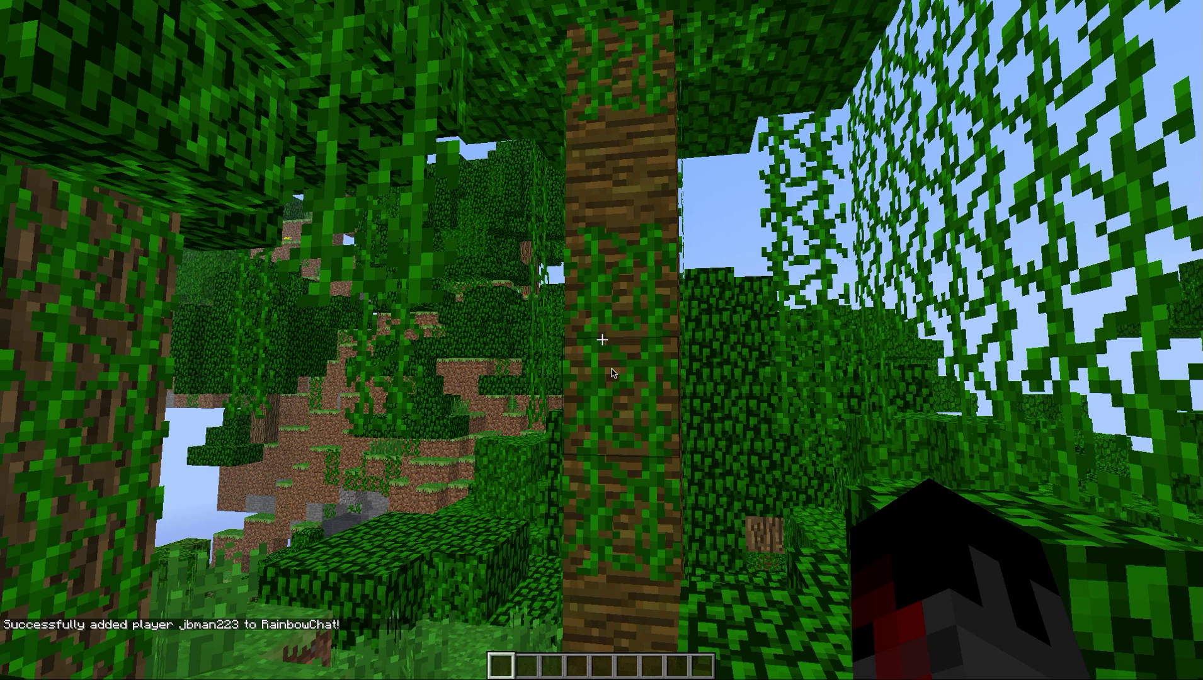
Send a test chat message consisting of the player's first name to try out the rainbow name.
key("t")
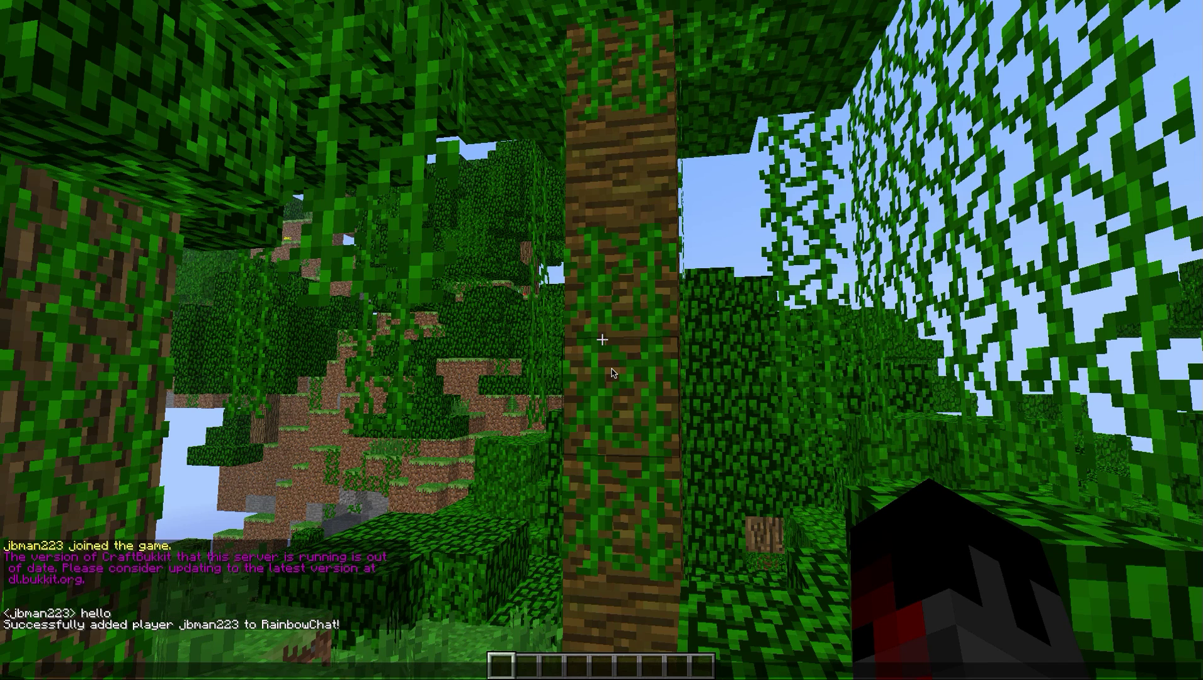
type("ju")
type("co")
Leave the chat and disconnect from the LocalHost server.
key("Escape")
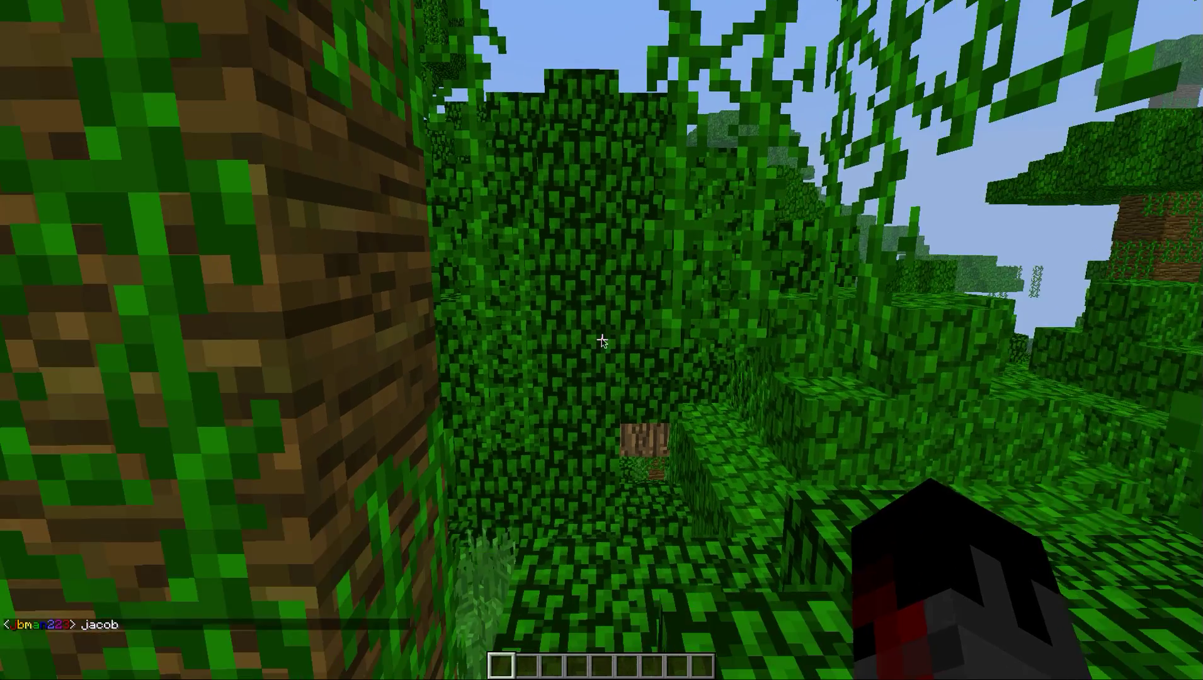
key("Escape")
left_click(603, 317)
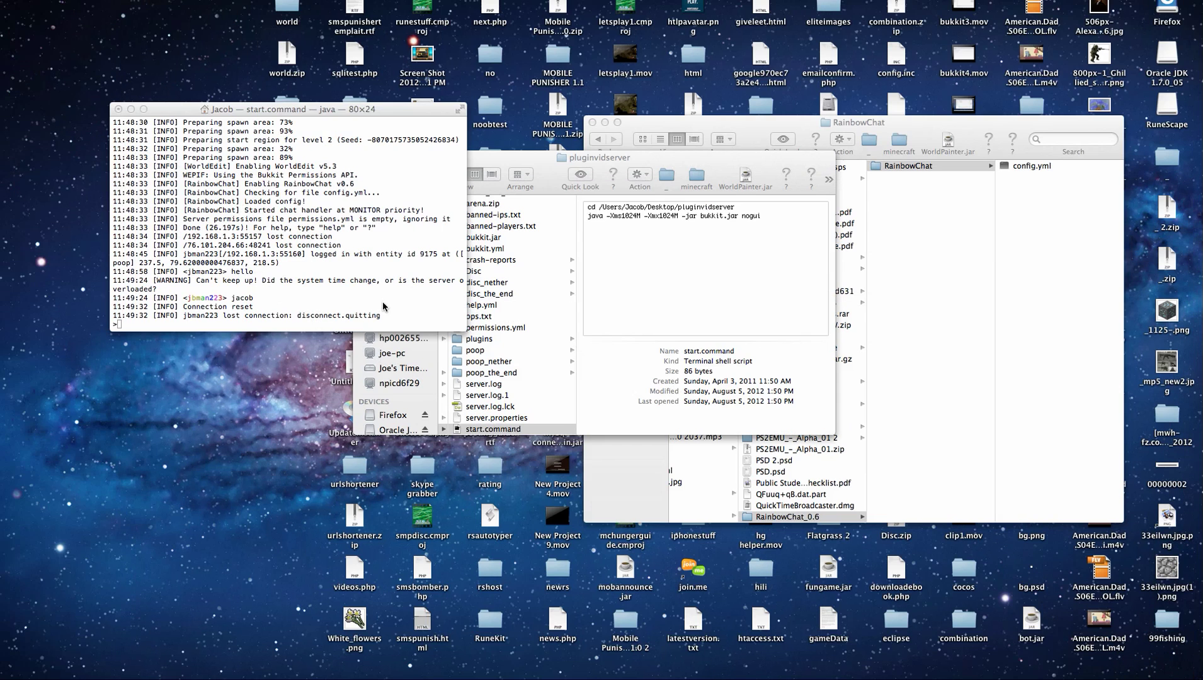
Shut down the server by running stop in the Terminal console and close the Terminal window.
left_click(382, 303)
type("s")
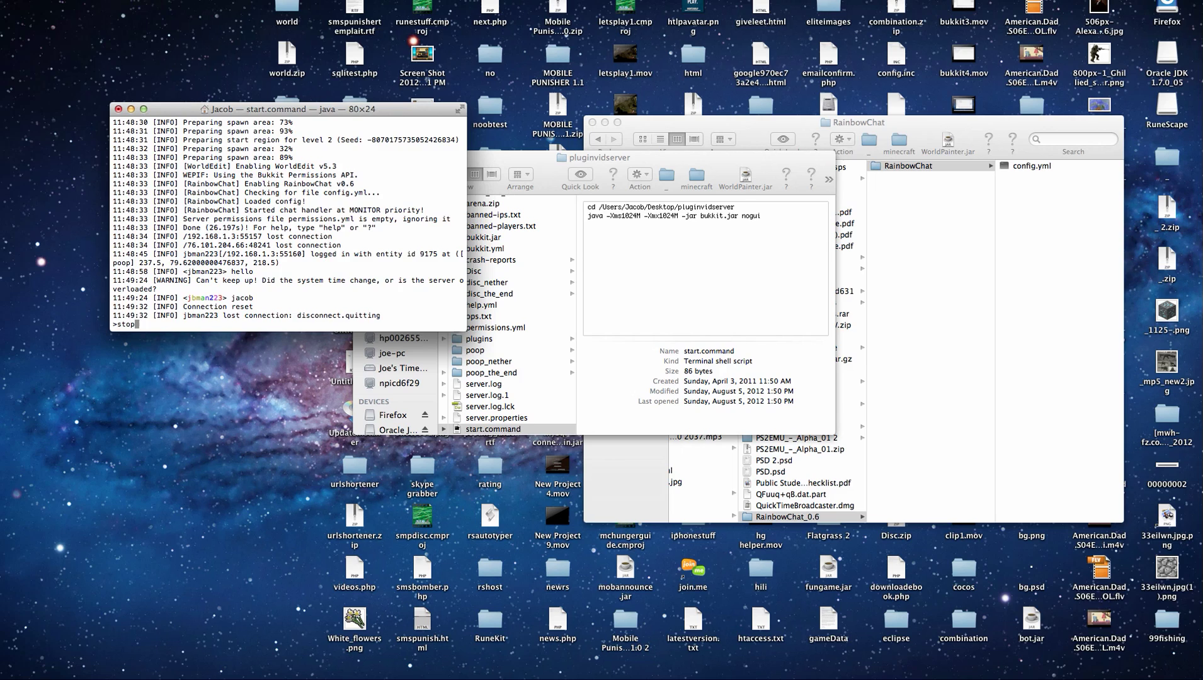
type("top")
key("Return")
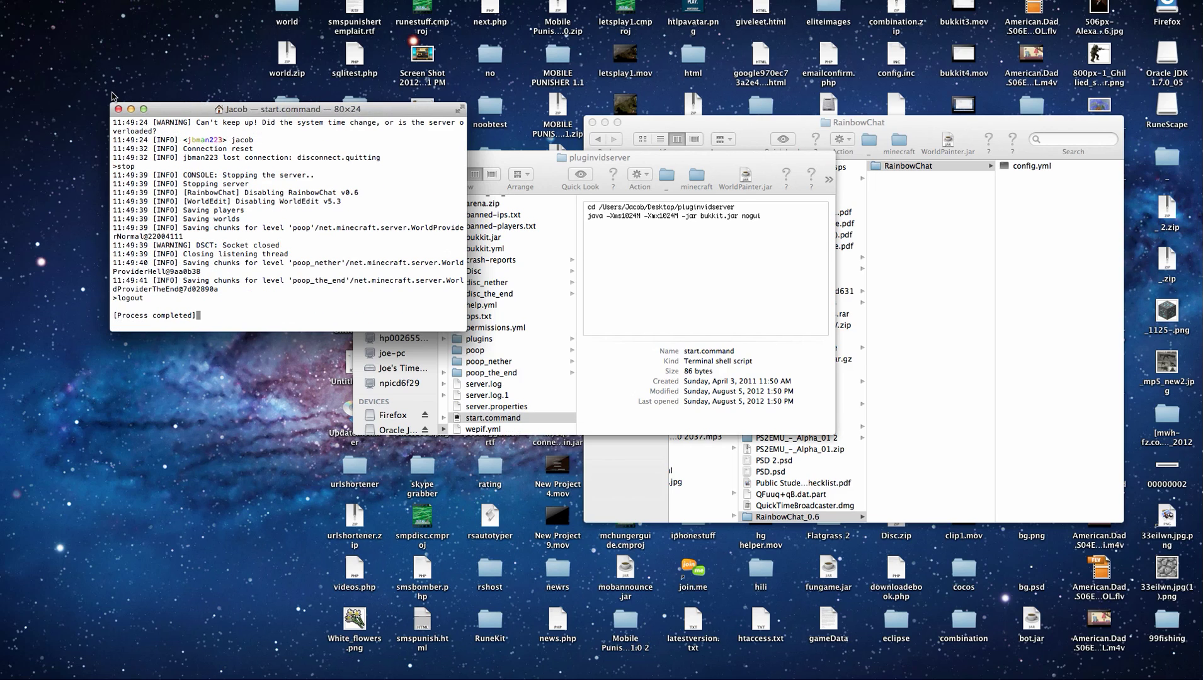
left_click(118, 110)
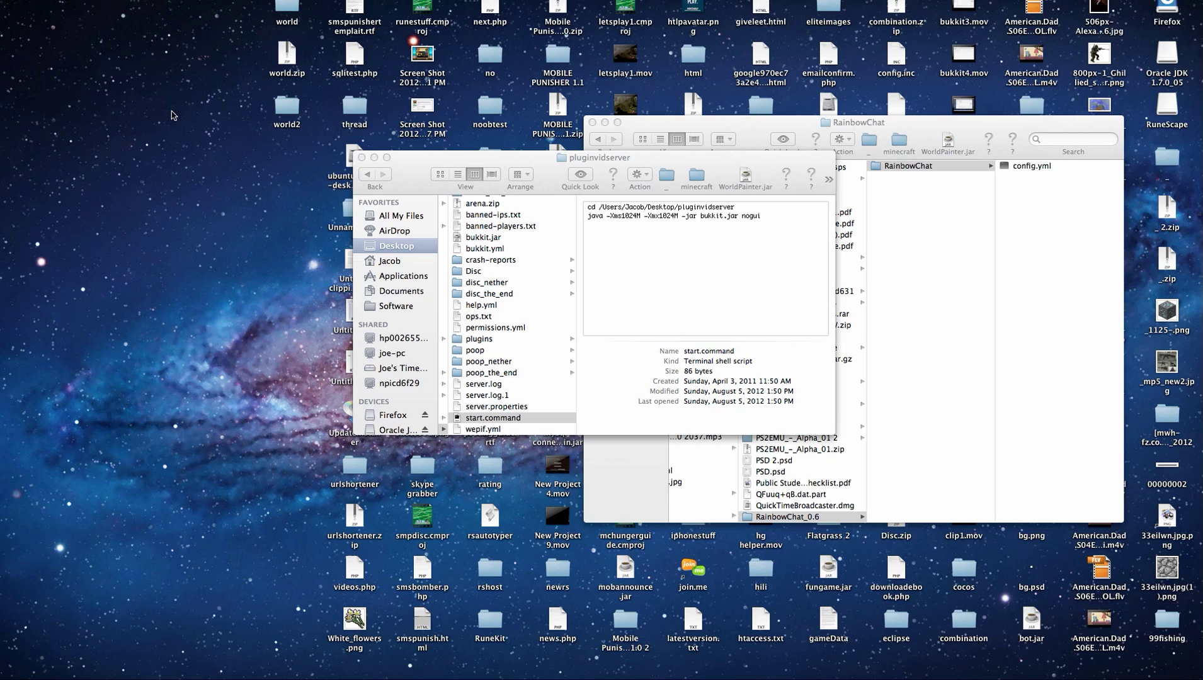
Open the server's plugins folder in Finder and view the contents of the RainbowChat and PluginMetrics folders.
left_click(627, 288)
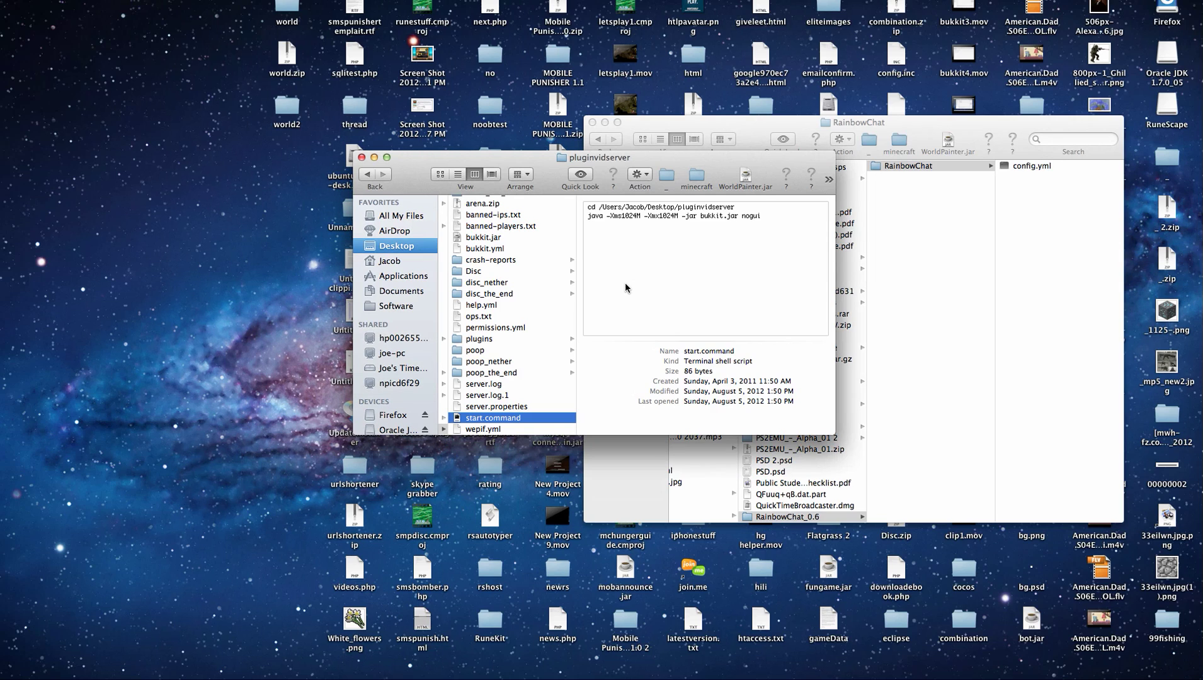
scroll(489, 366, "up", 1)
left_click(493, 342)
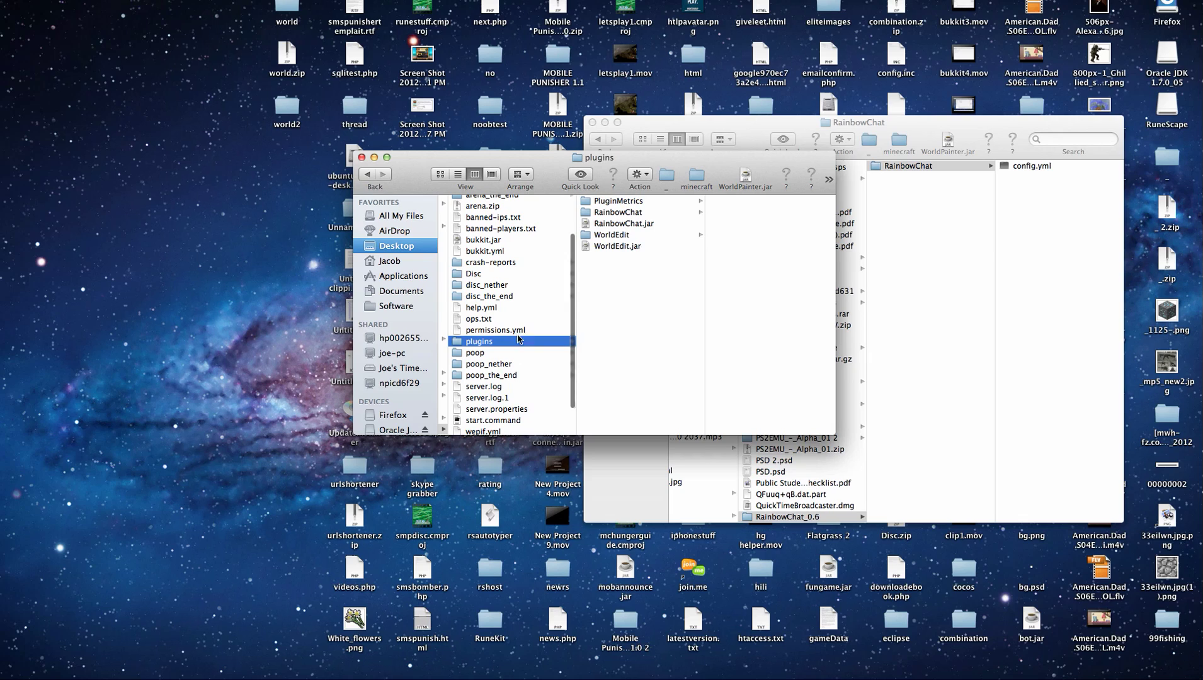
left_click(643, 214)
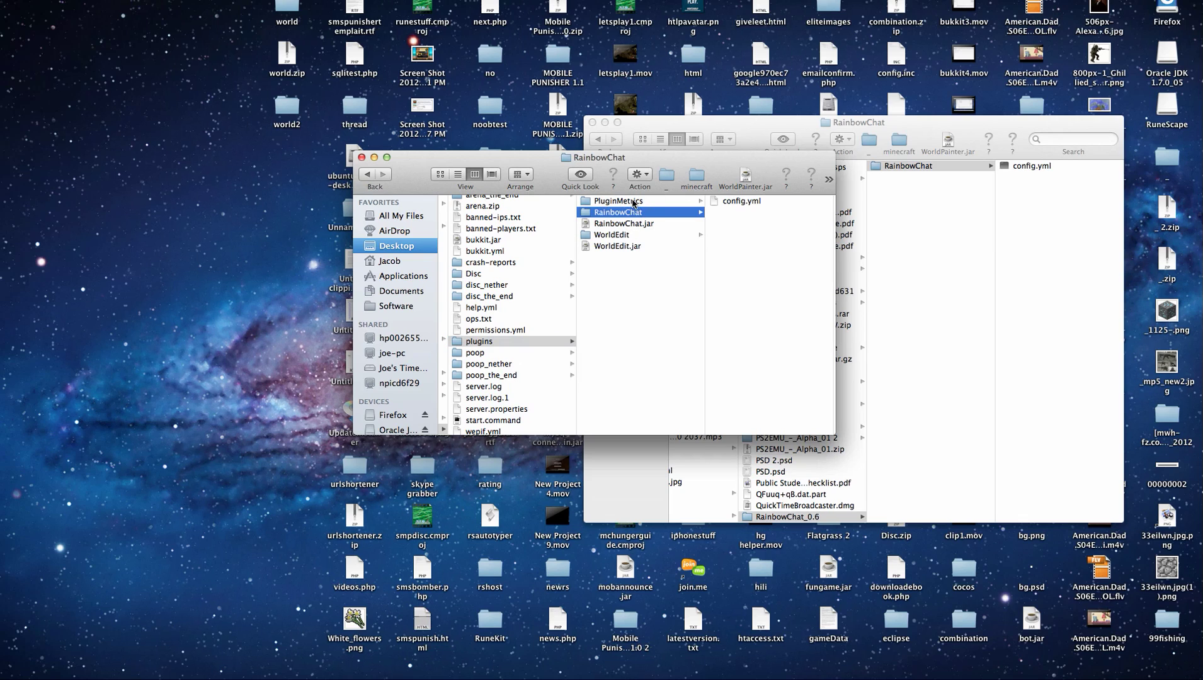
left_click(648, 204)
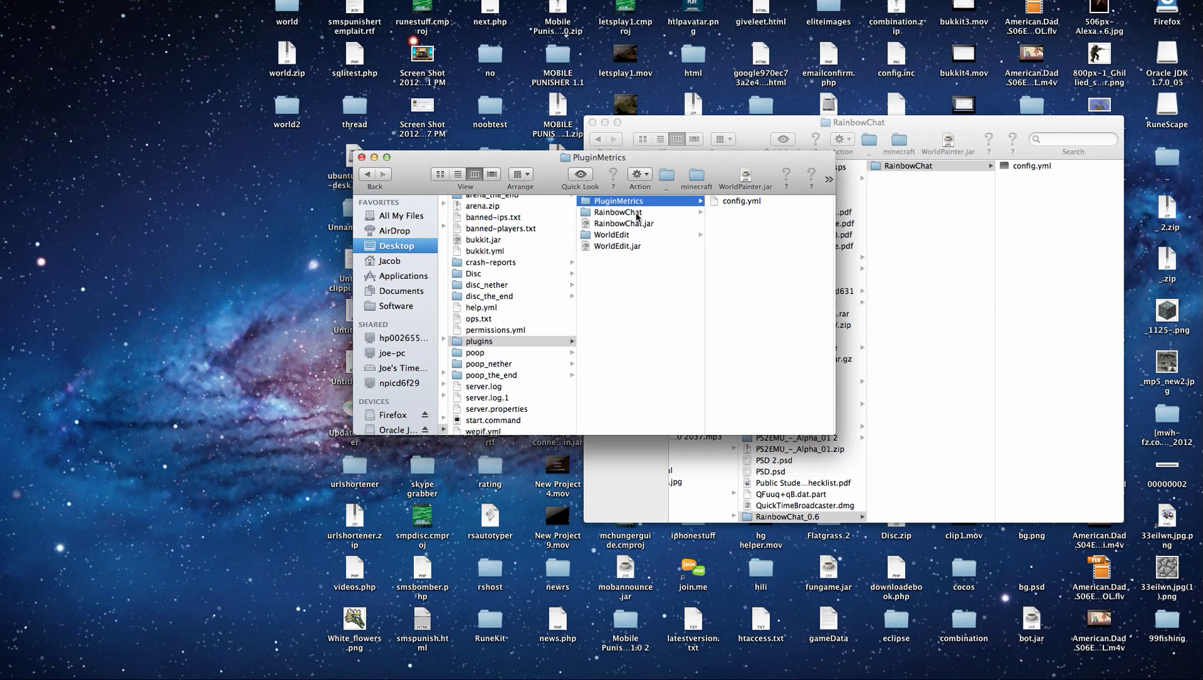
Show the contents of the RainbowChat plugin folder and switch to Firefox to view the plugin's Overview page on BukkitDev.
left_click(638, 216)
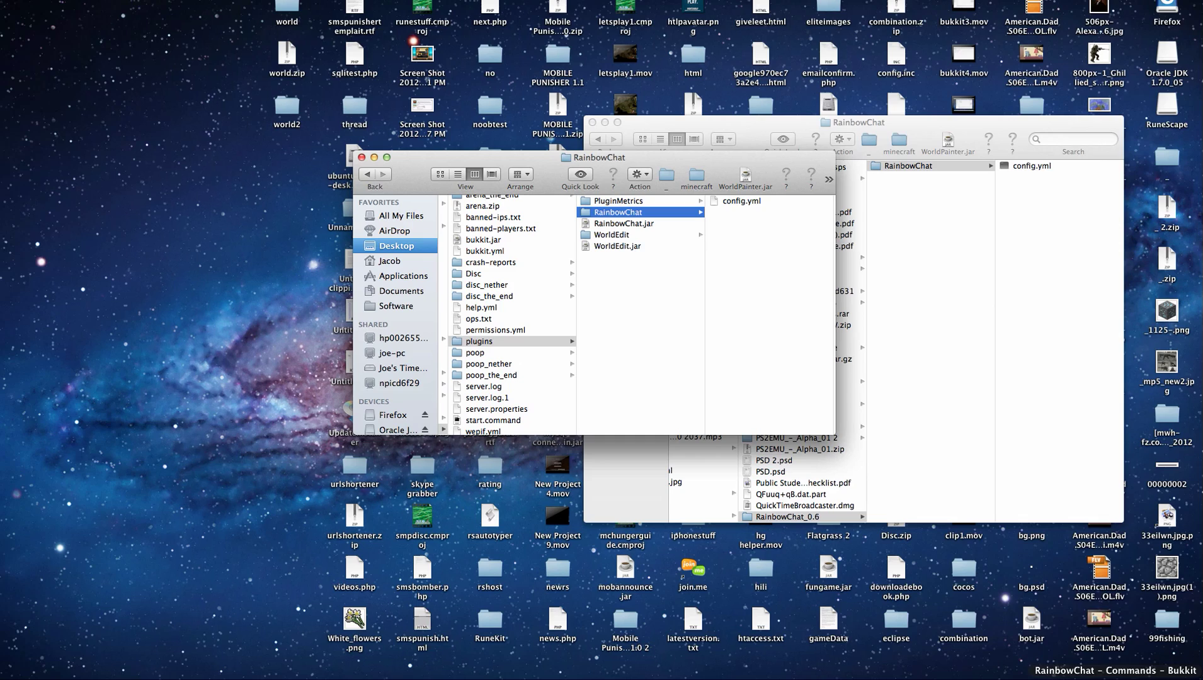
left_click(1163, 673)
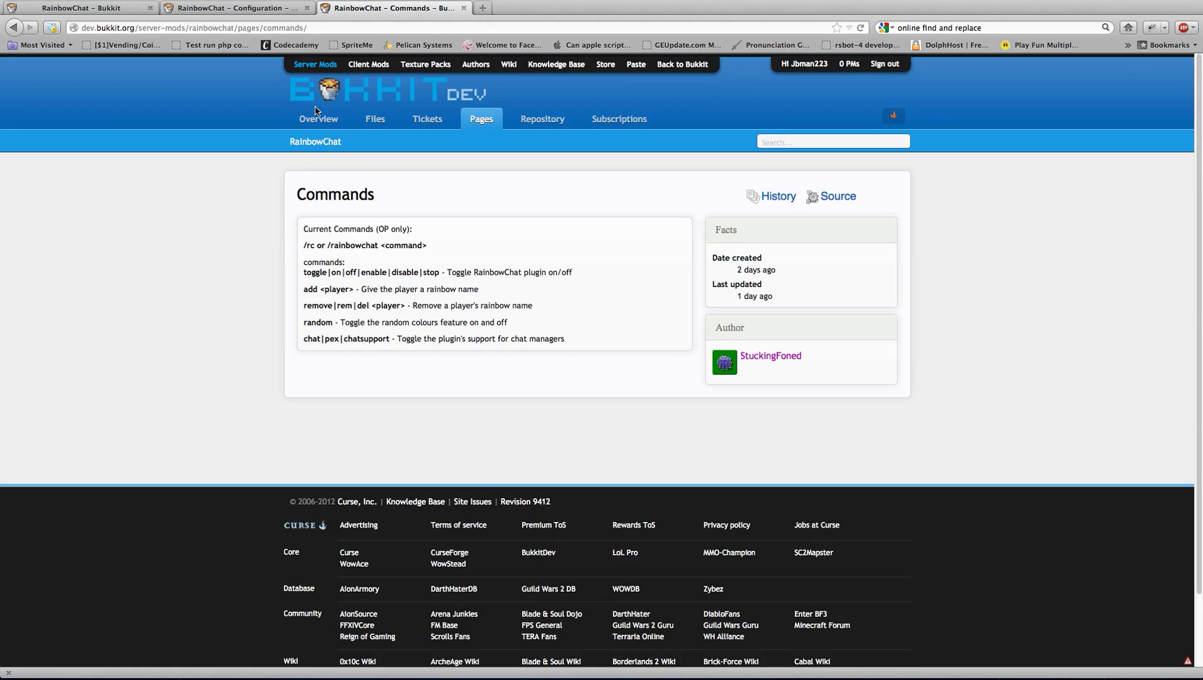
left_click(319, 116)
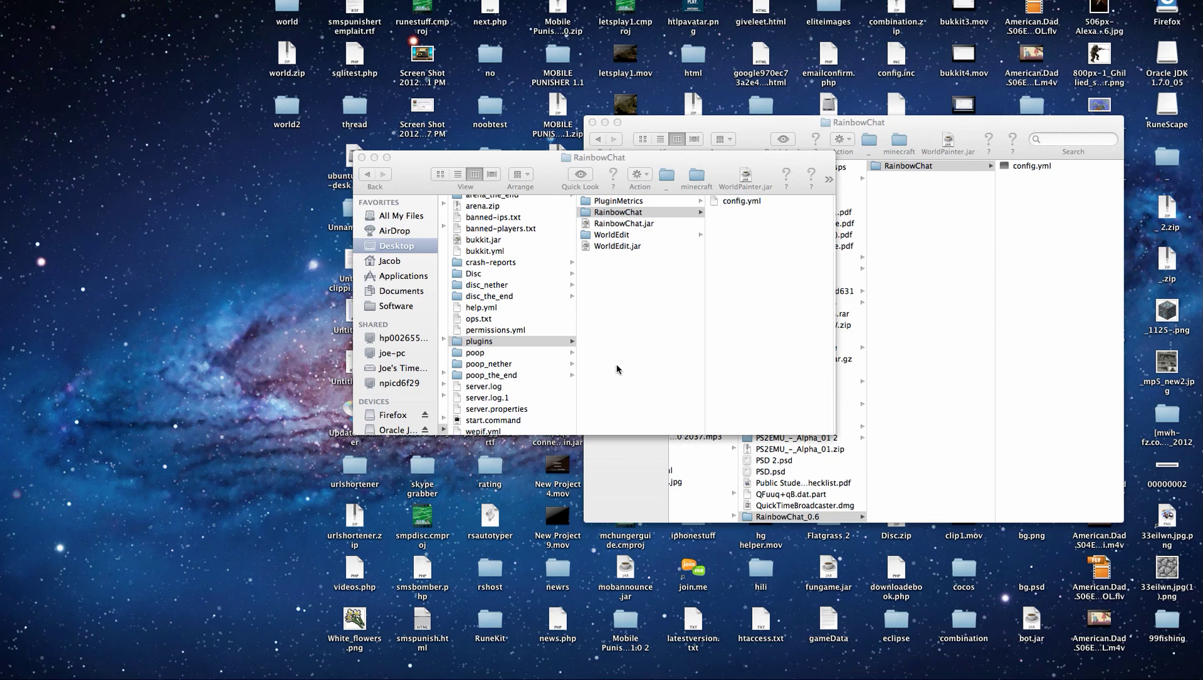
Switch back to Finder, open config.yml from the RainbowChat folder in TextEdit, and place its window over the Finder windows.
left_click(741, 202)
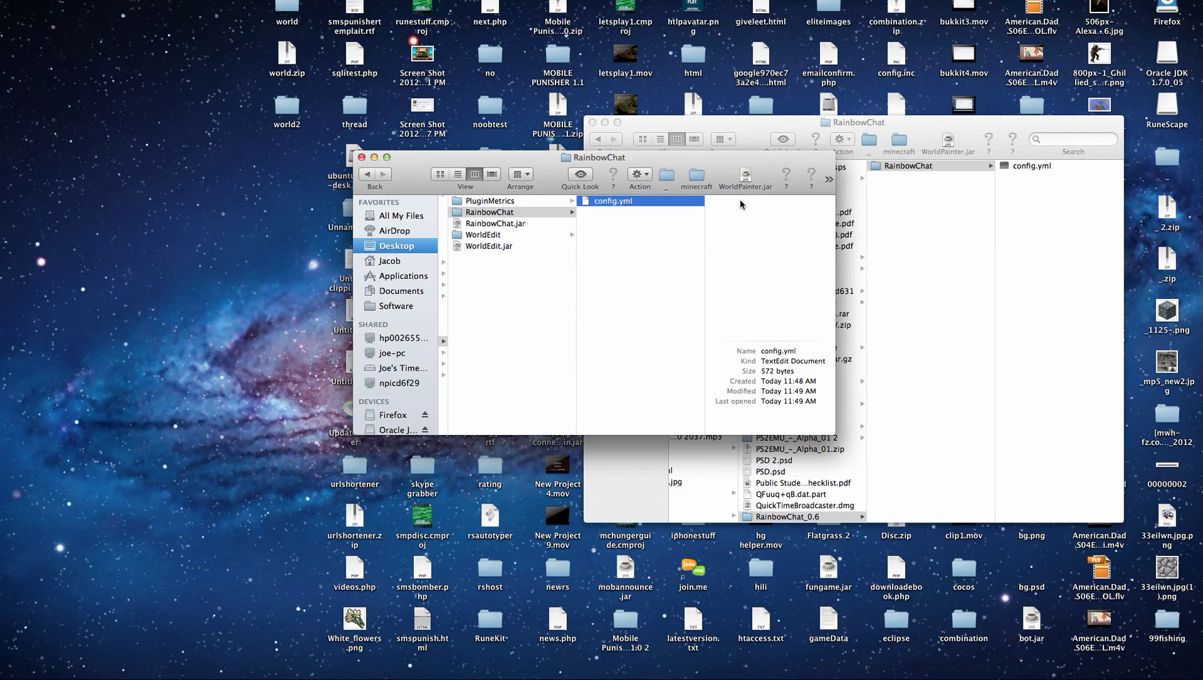
double_click(761, 260)
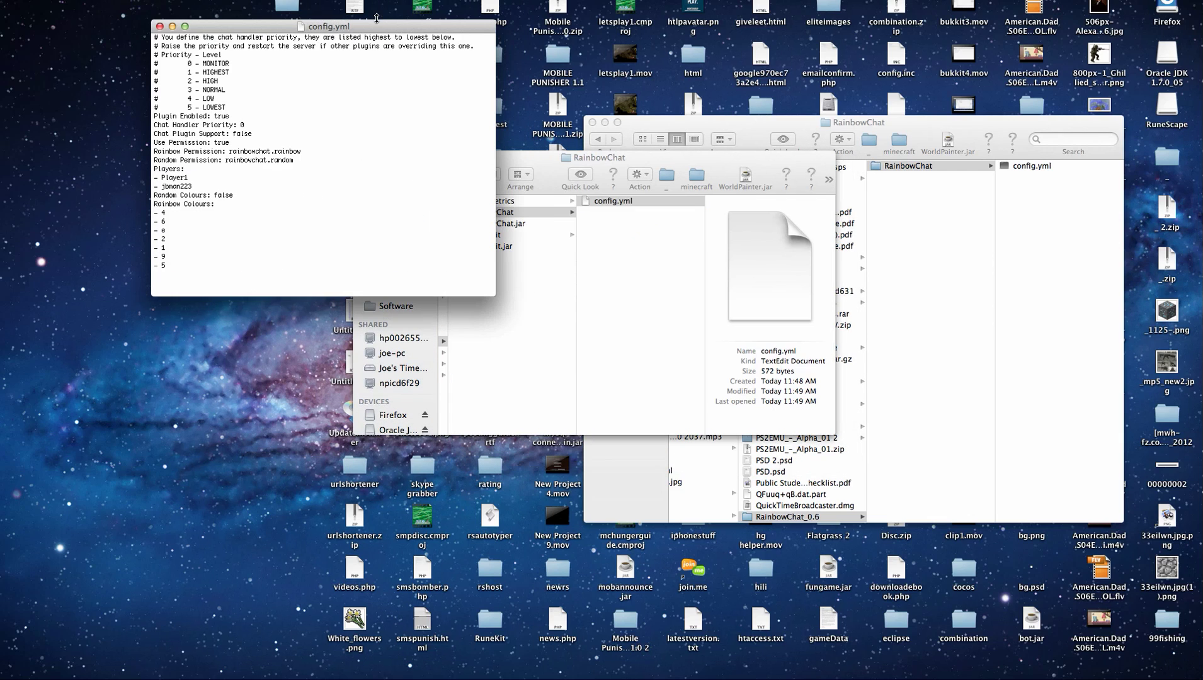
left_click_drag(370, 29, 689, 155)
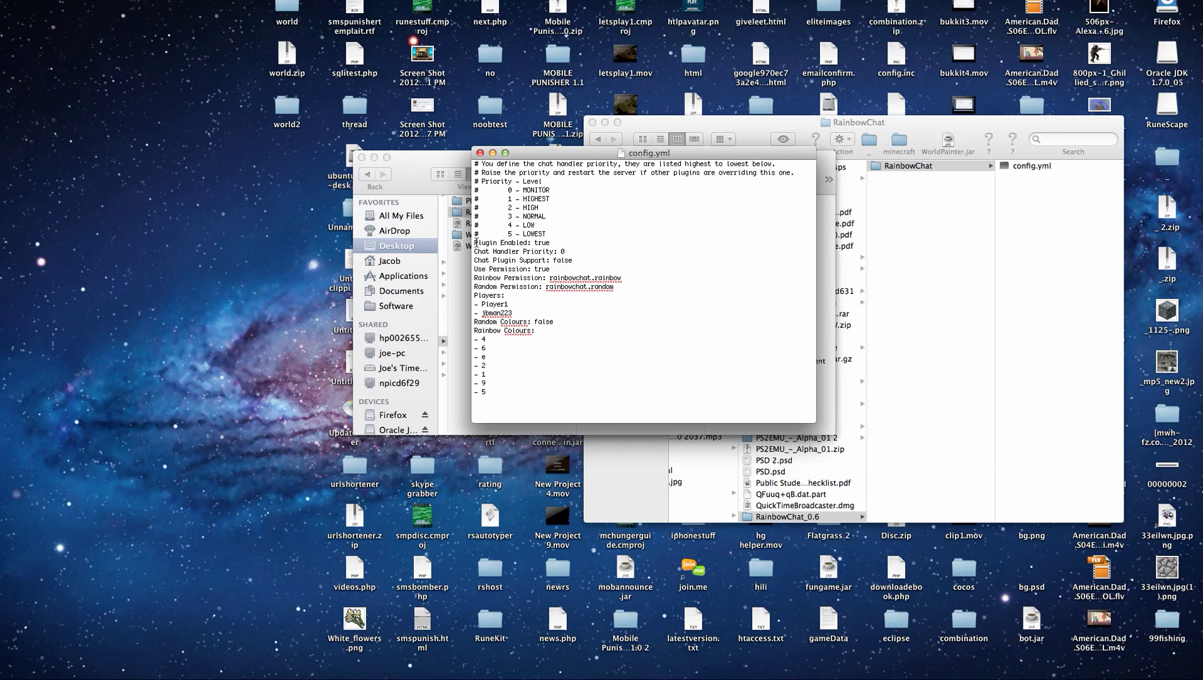
Highlight and examine the Plugin Enabled, Chat Handler Priority and Chat Plugin Support settings in config.yml.
left_click_drag(474, 244, 584, 261)
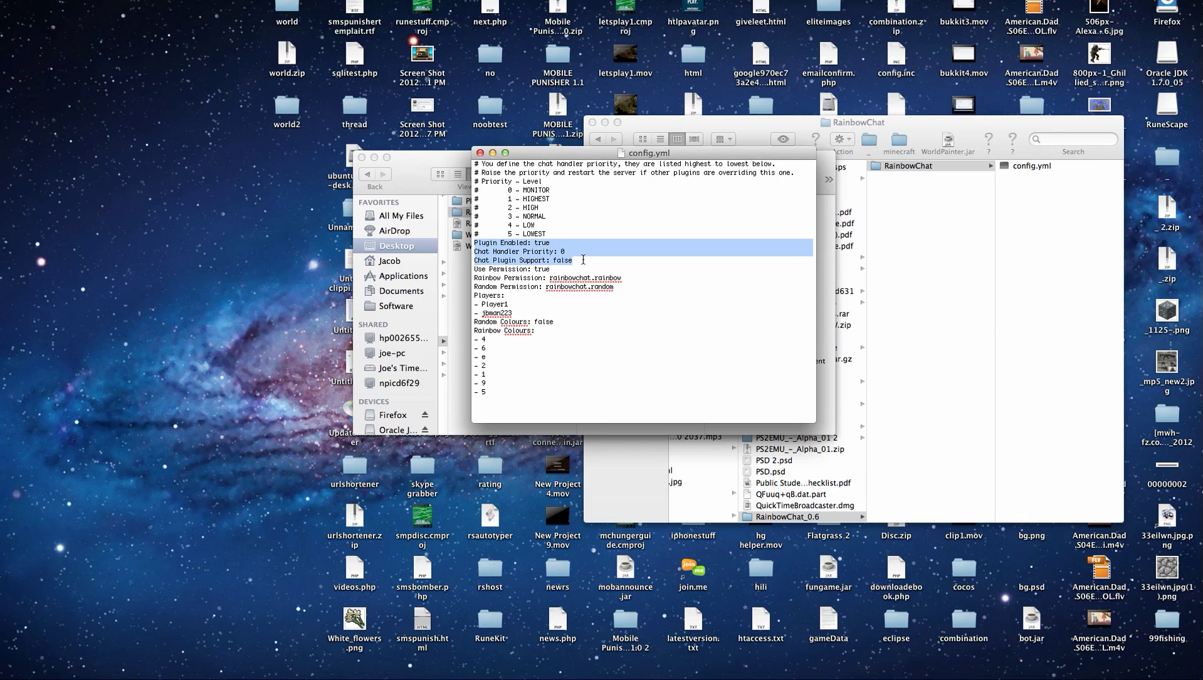
triple_click(575, 261)
left_click(572, 261)
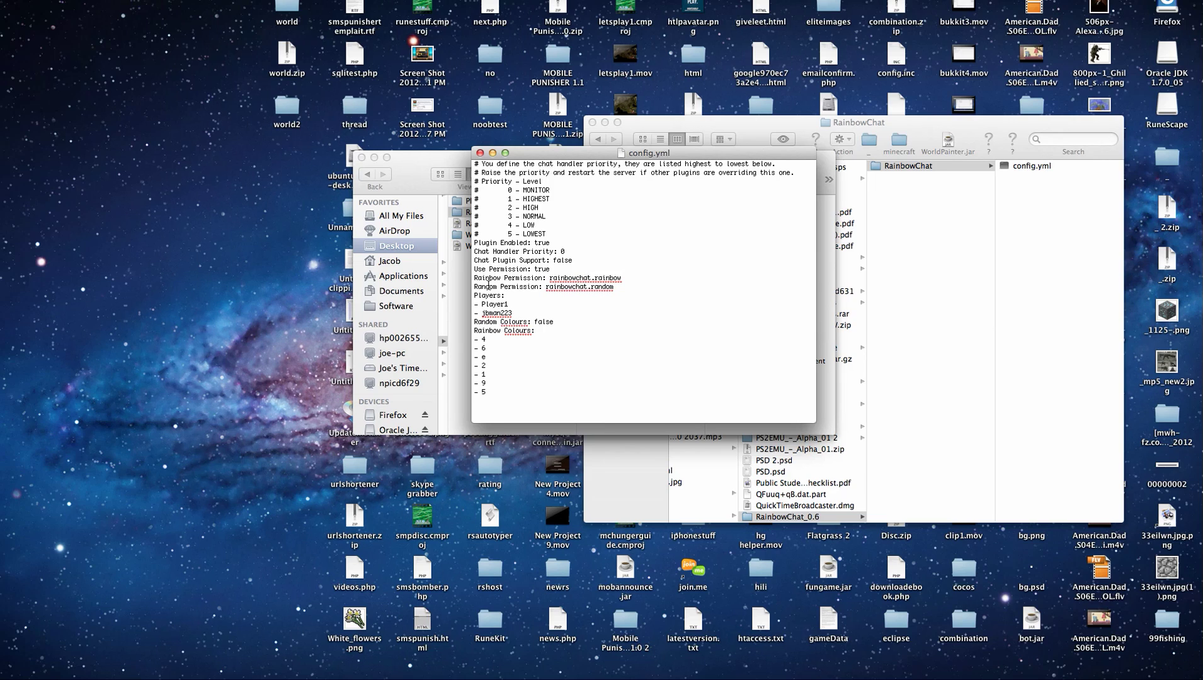
Examine the Players, Random Colours and Rainbow Colours entries in config.yml, and close the file.
left_click_drag(490, 295, 527, 313)
left_click(527, 313)
left_click(554, 319)
left_click_drag(503, 322, 549, 324)
left_click(520, 339)
left_click_drag(493, 347, 466, 338)
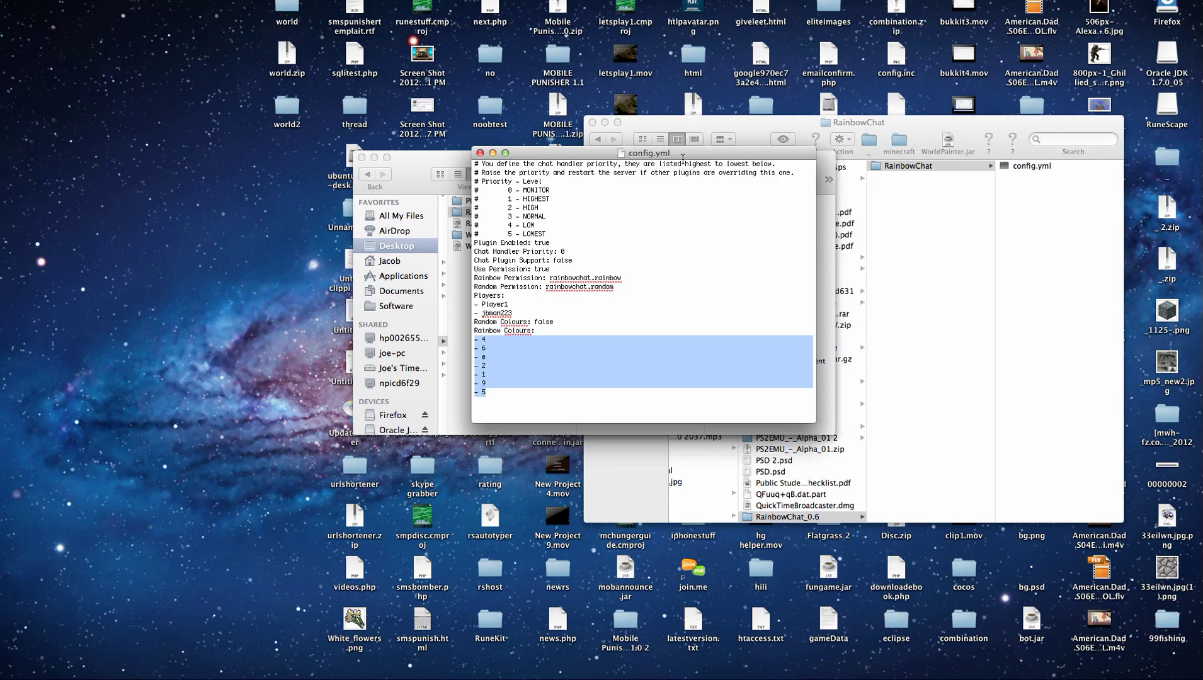
left_click(480, 152)
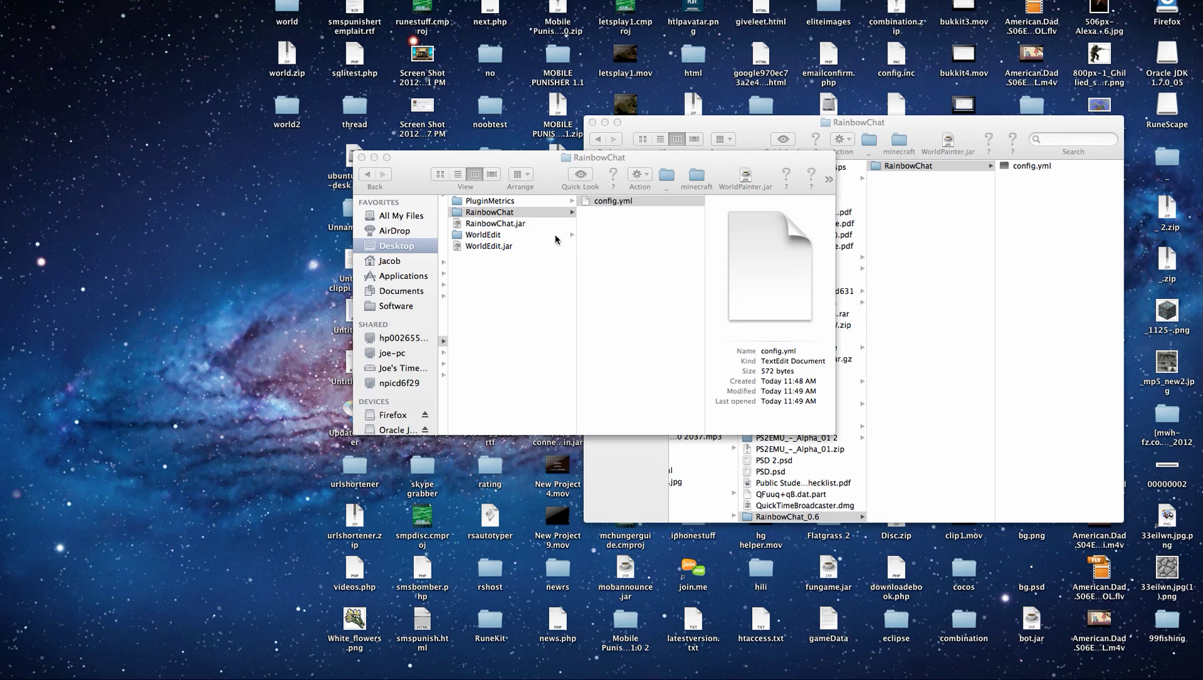
Switch to Firefox and look through the open RainbowChat Configuration and Overview pages on BukkitDev.
left_click(1116, 671)
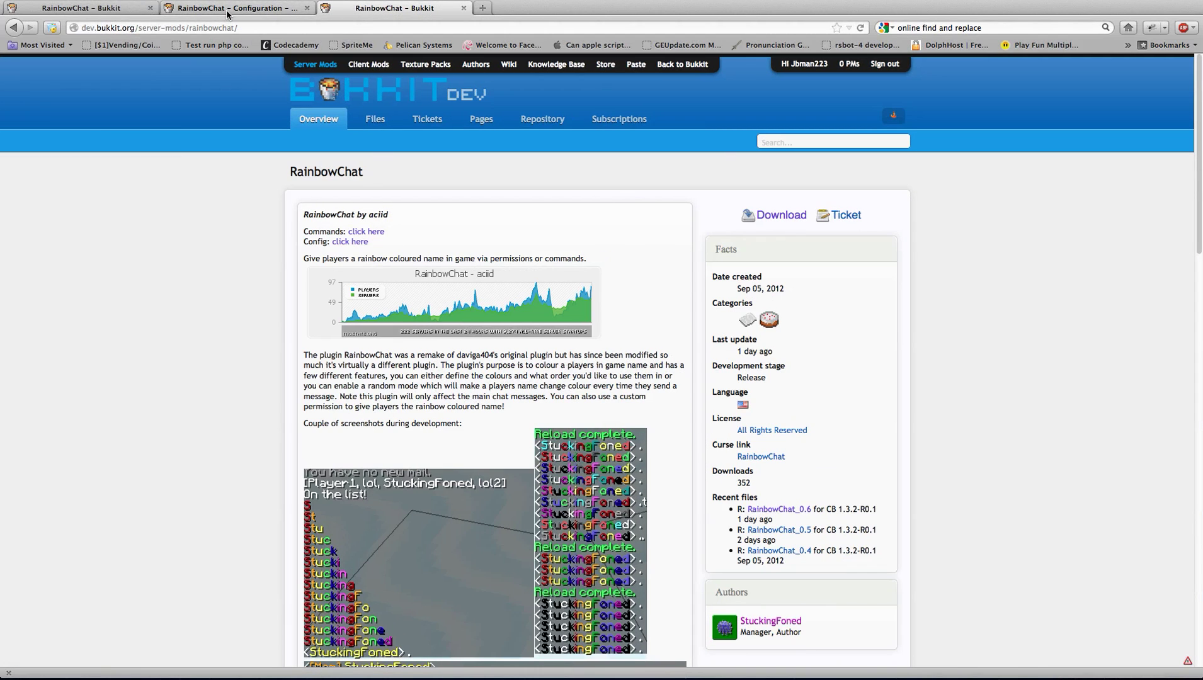
left_click(229, 9)
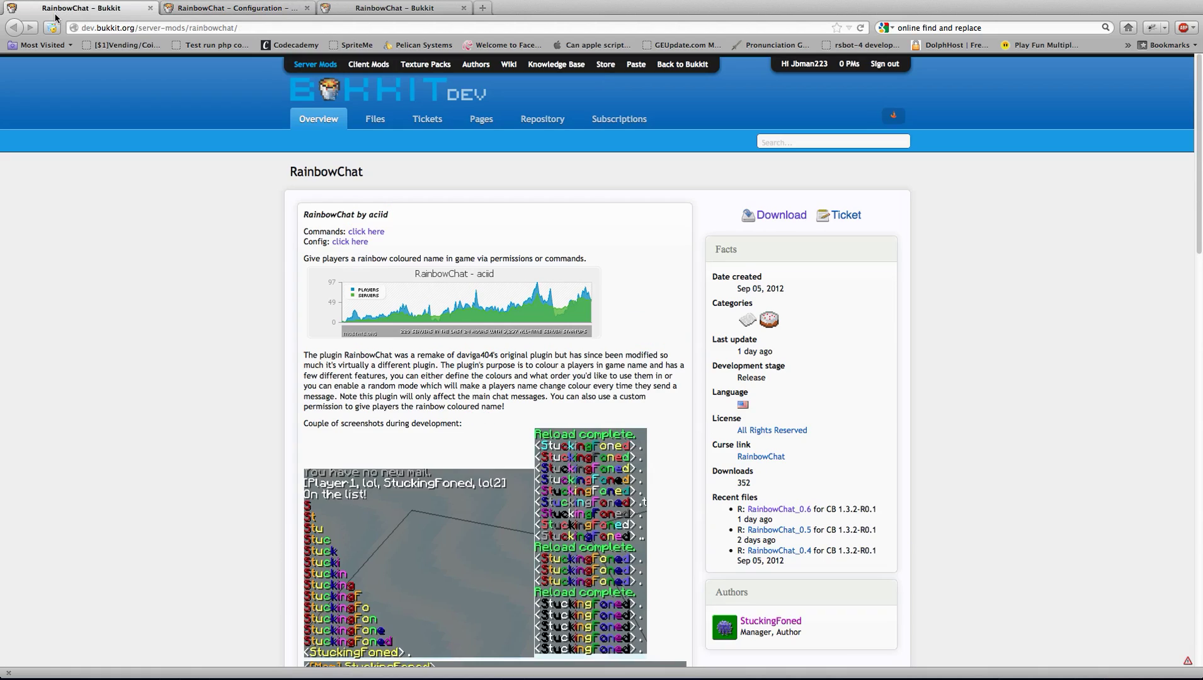